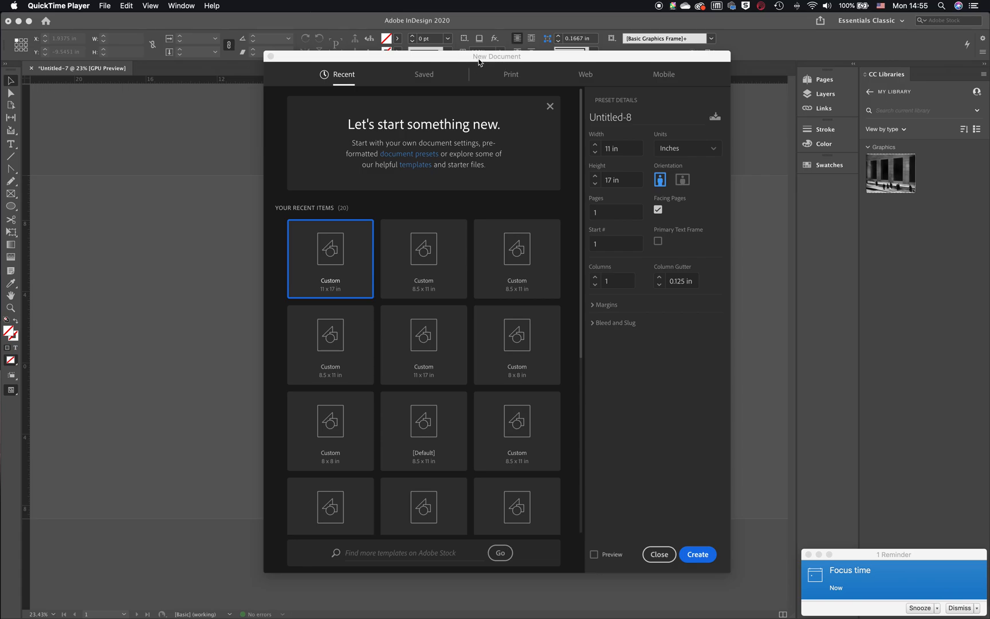
Step: Dismiss the welcome banner and choose the Tabloid 11 x 17 in print preset for the new document
click(551, 107)
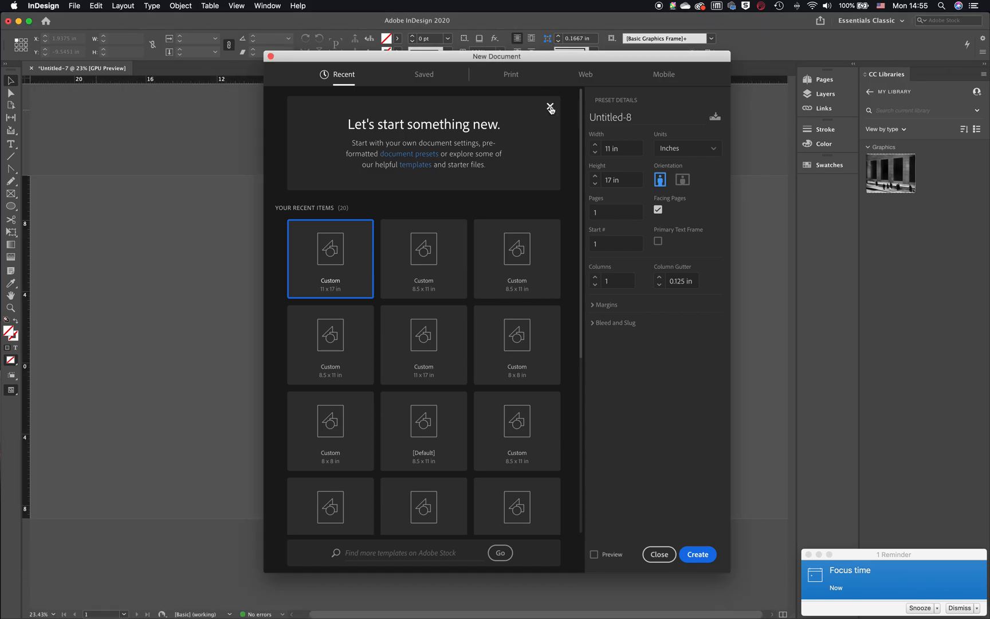
click(550, 107)
drag(514, 59, 499, 40)
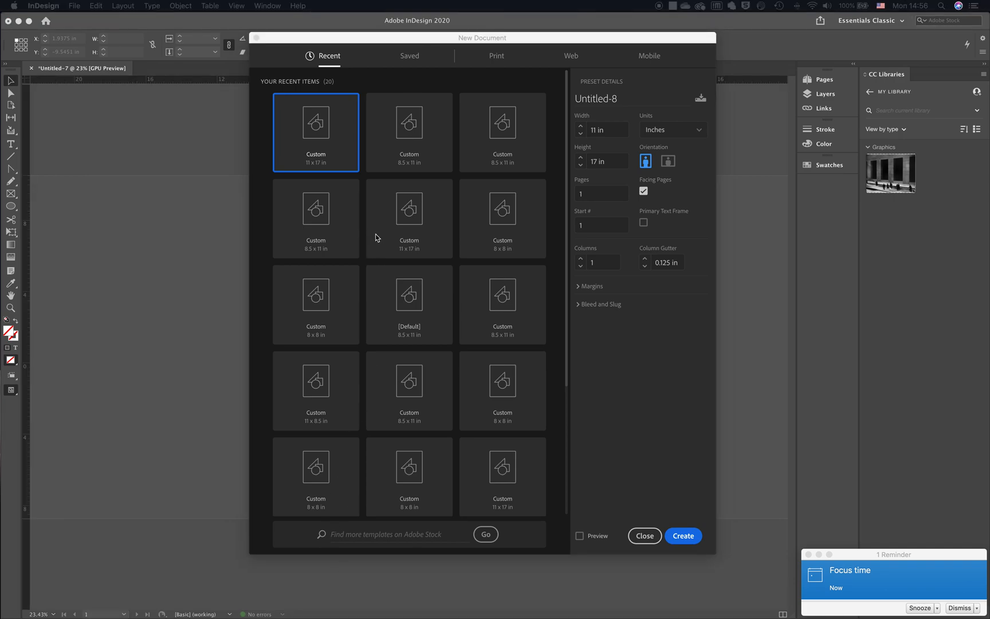
click(350, 169)
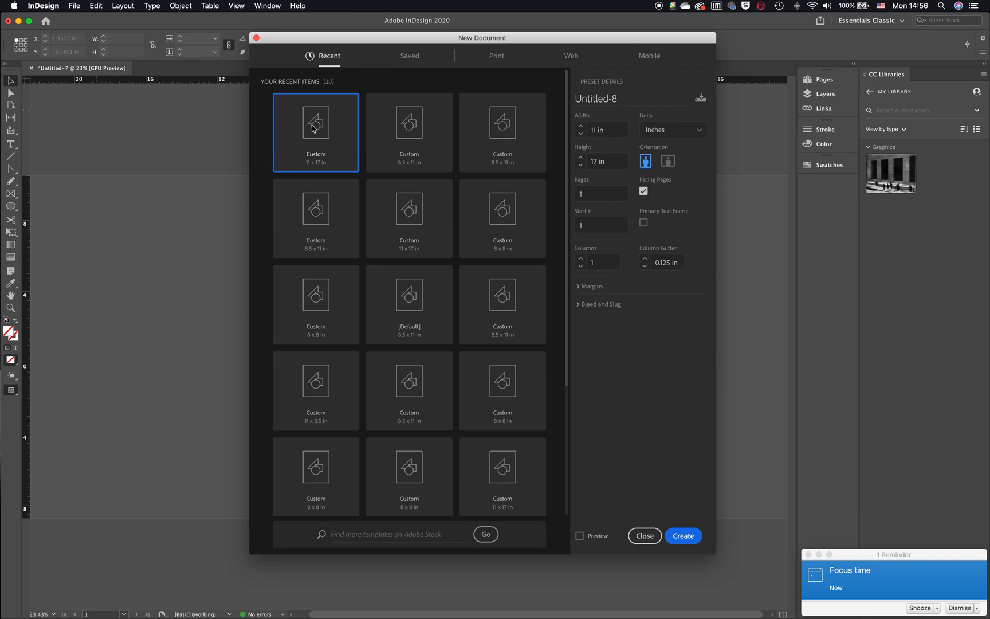
click(497, 58)
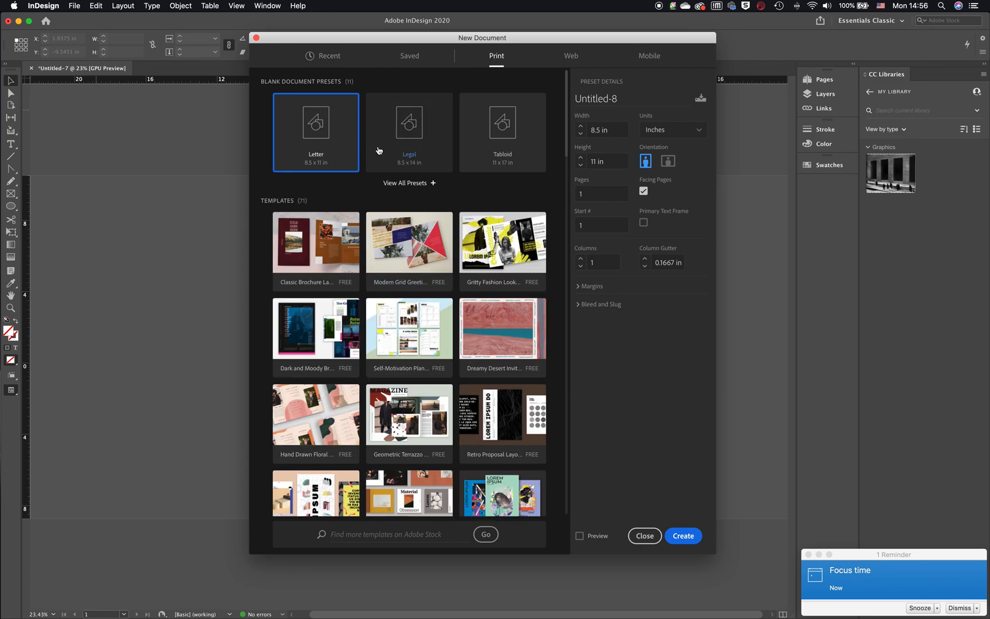
click(495, 159)
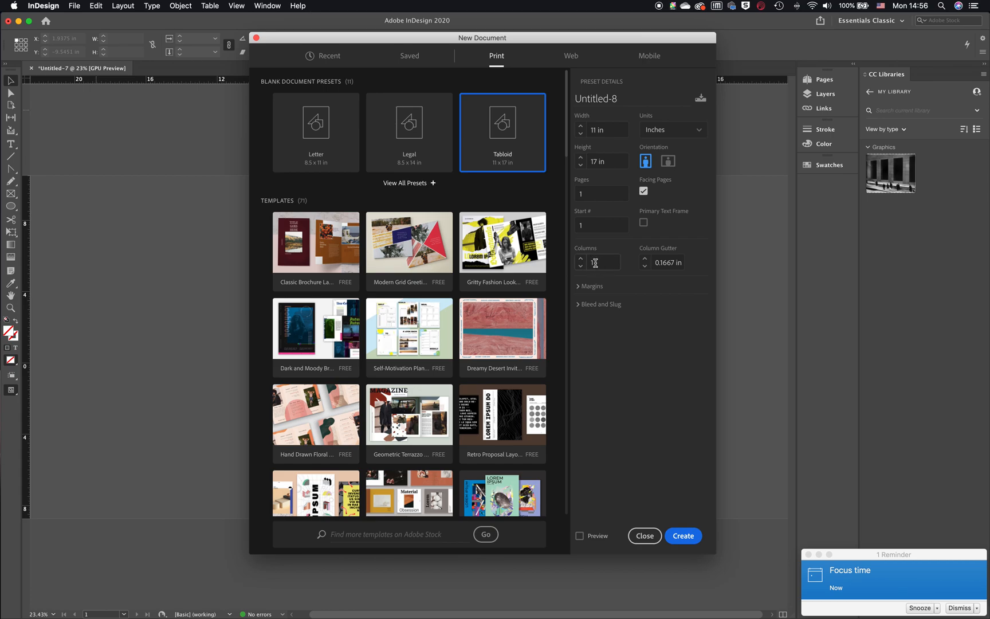
Step: Set a 0.125 in bleed on all four sides and create the document
click(579, 287)
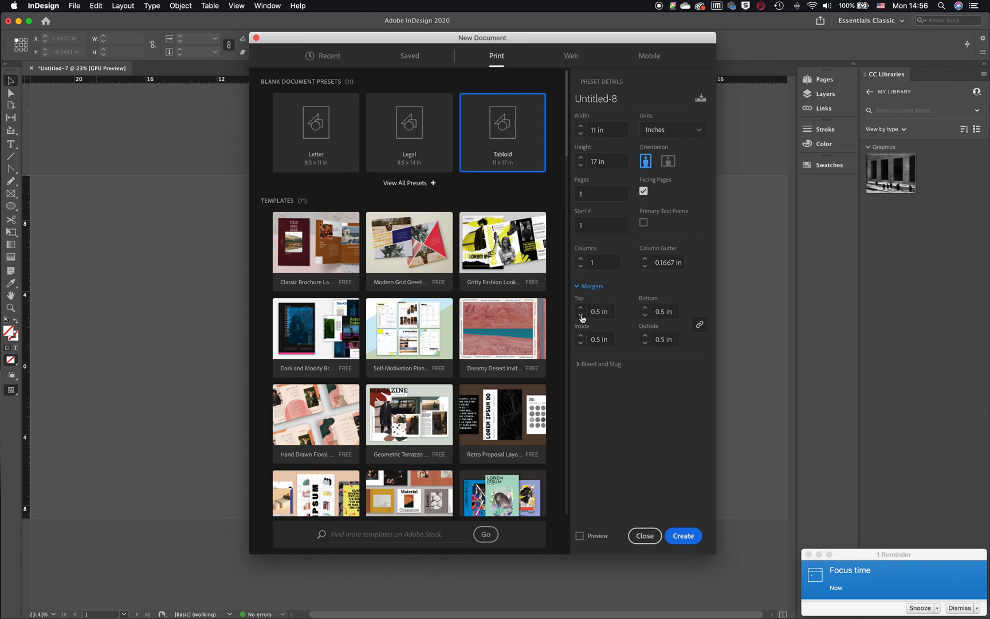
click(578, 365)
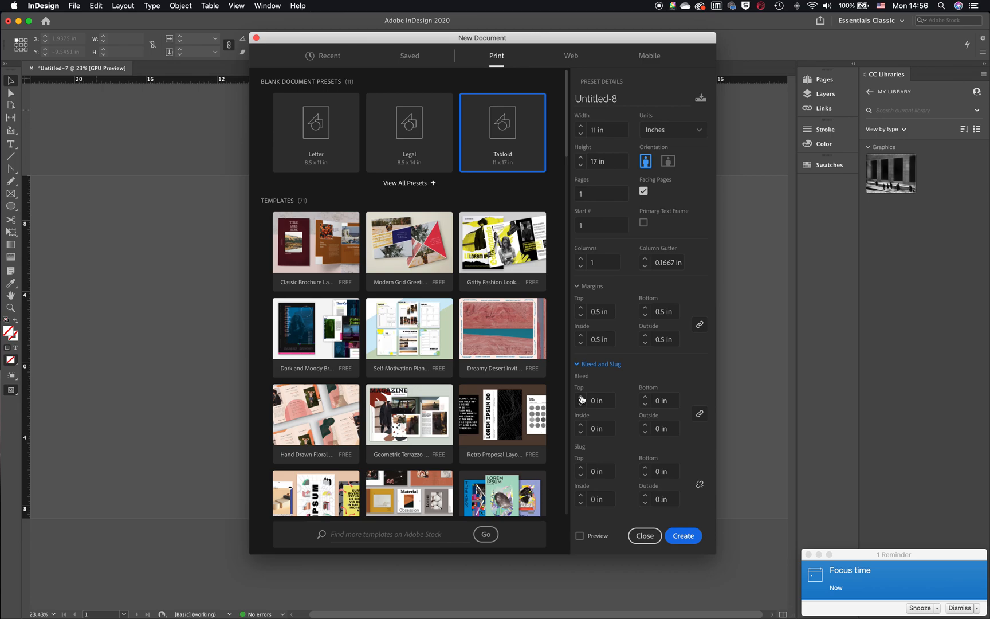
click(581, 397)
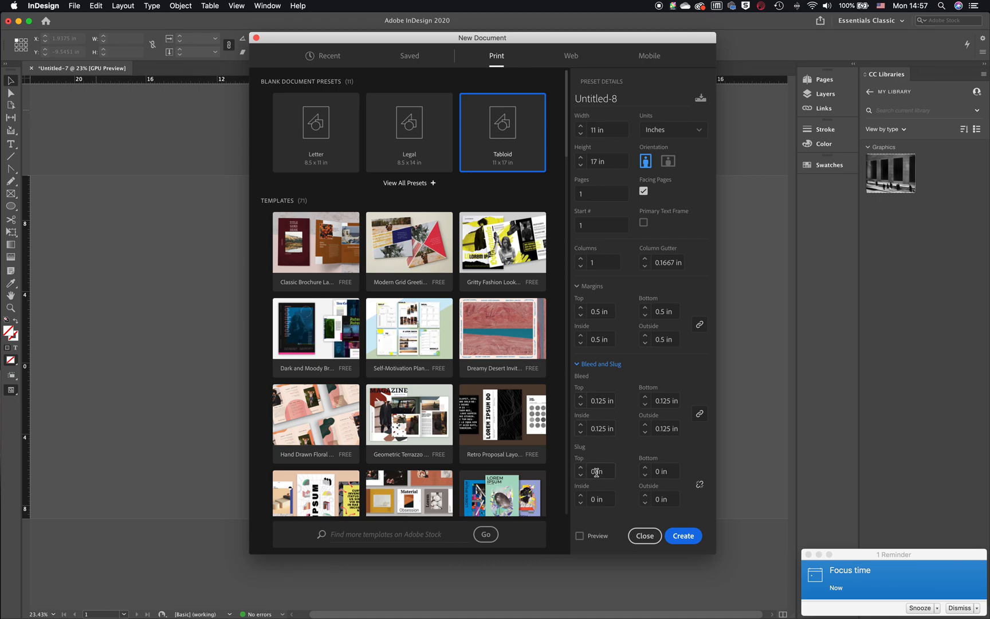
click(684, 536)
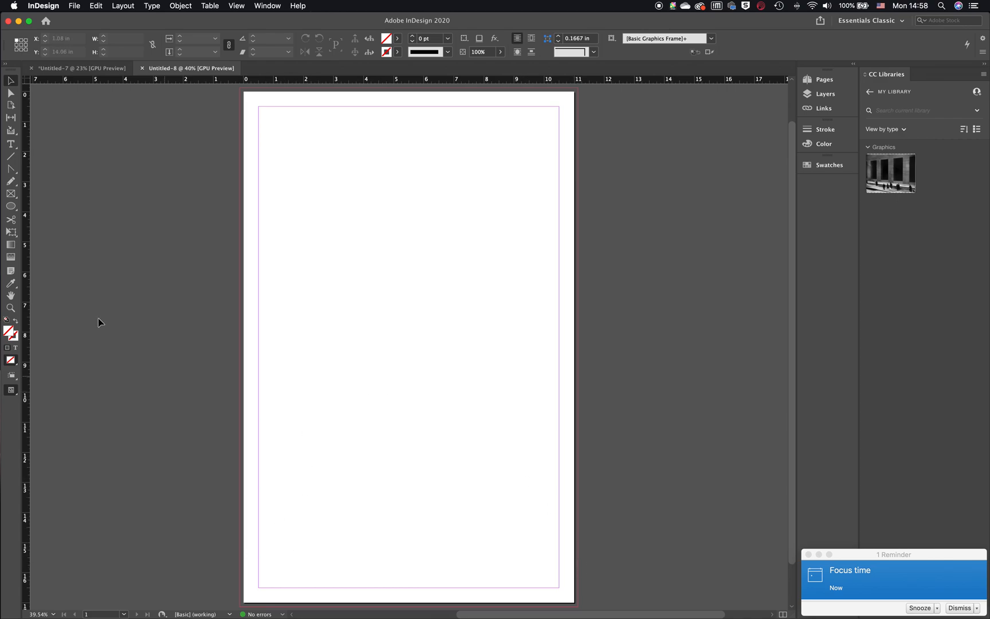
Step: Draw a circle about 7.34 in wide around the middle of the page and fill it with black
click(9, 209)
drag(542, 233, 261, 455)
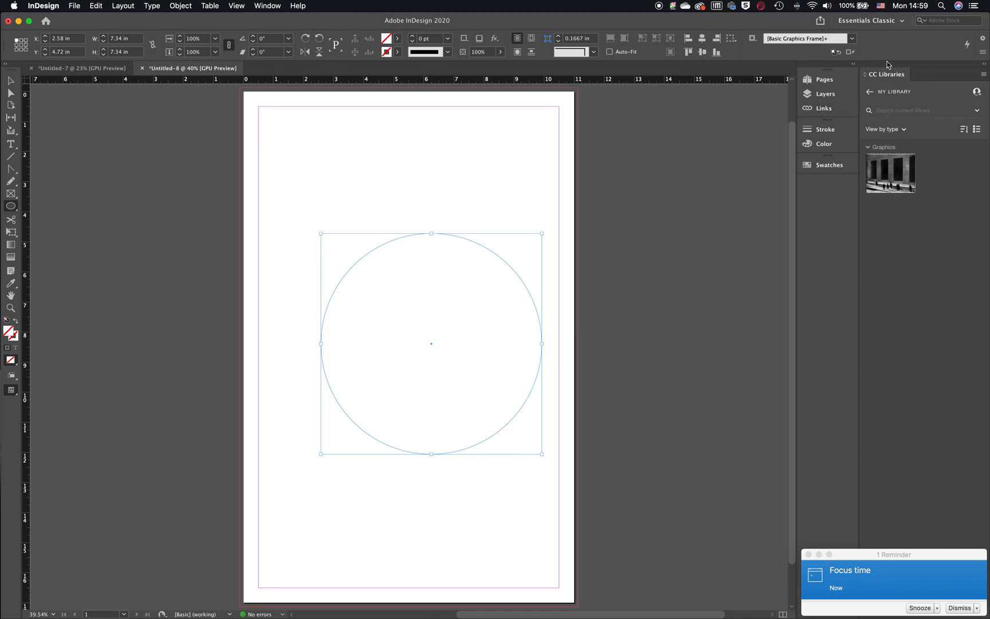
double_click(9, 332)
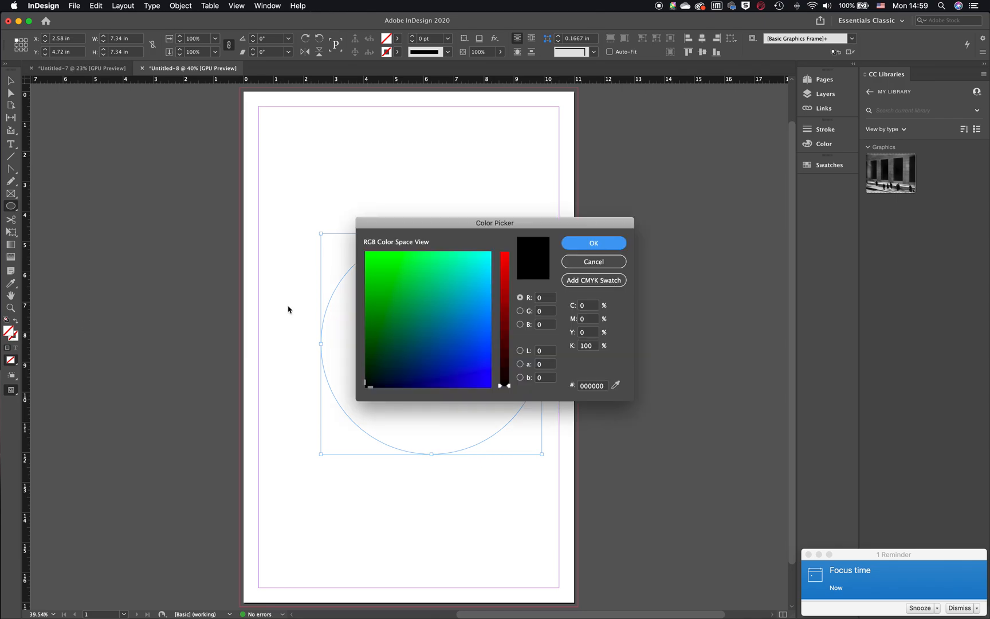
click(428, 301)
drag(487, 347, 356, 426)
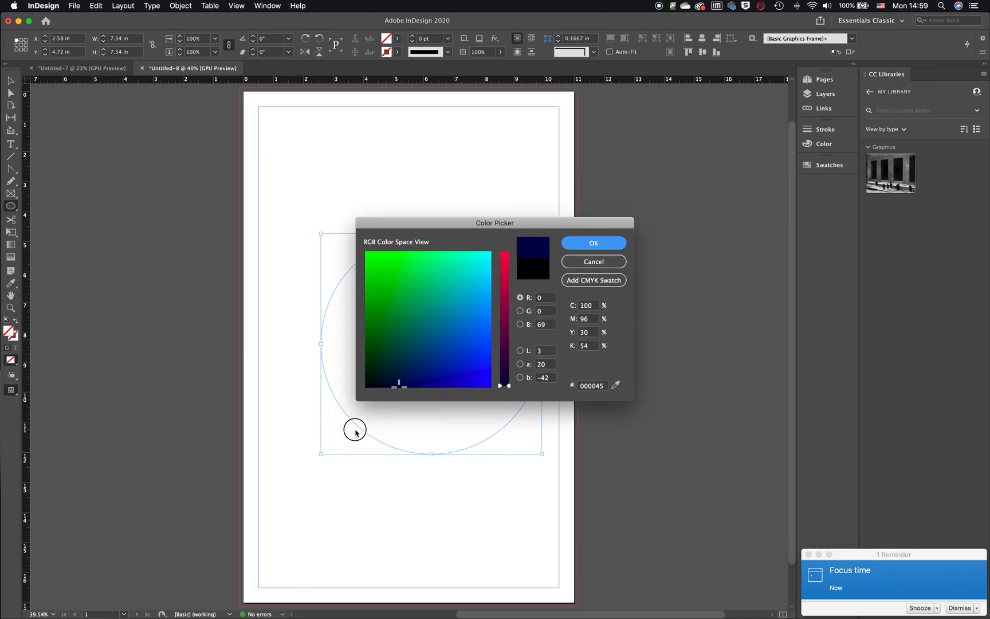
click(591, 248)
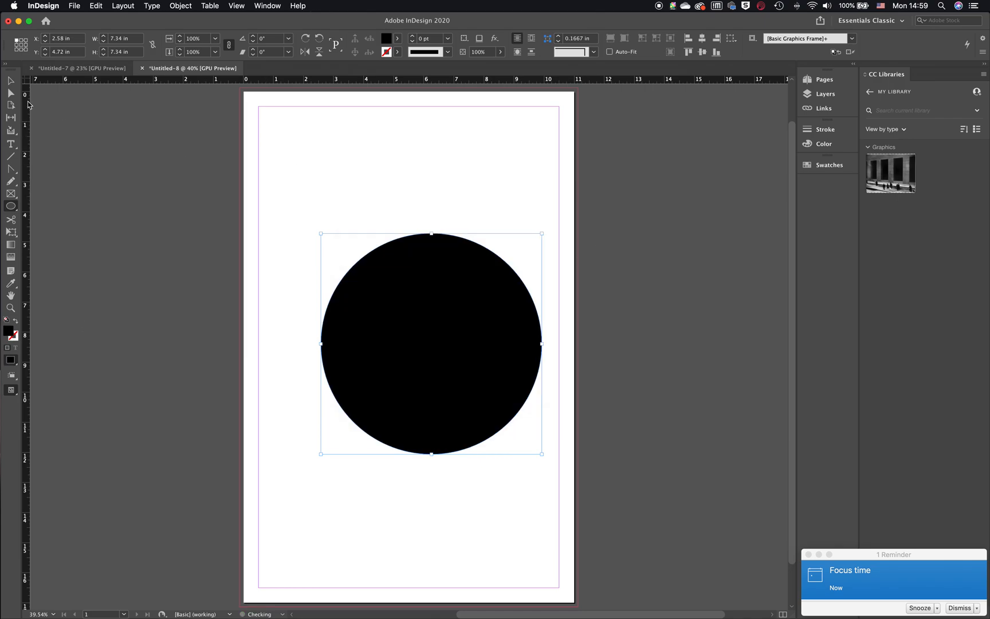
Step: Move the black circle to the page's lower-right corner, at about X 3.785 in and Y 9.92 in
click(11, 80)
click(219, 218)
drag(440, 310, 477, 469)
key(Up)
key(Up)
key(Up)
key(Up)
key(Up)
key(Up)
key(Up)
key(Up)
key(Up)
key(Up)
key(Up)
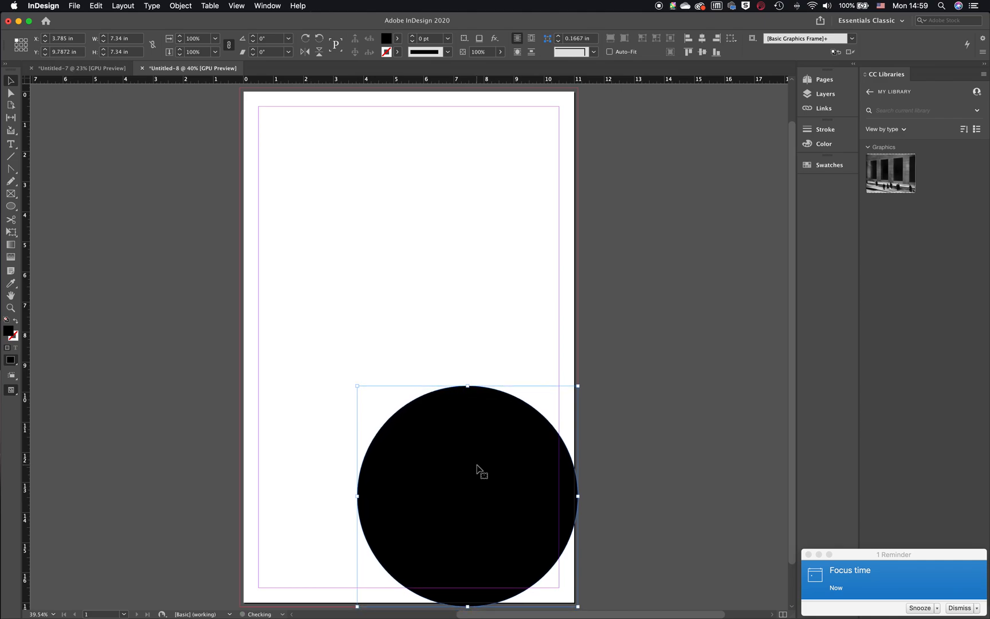
drag(496, 467, 500, 472)
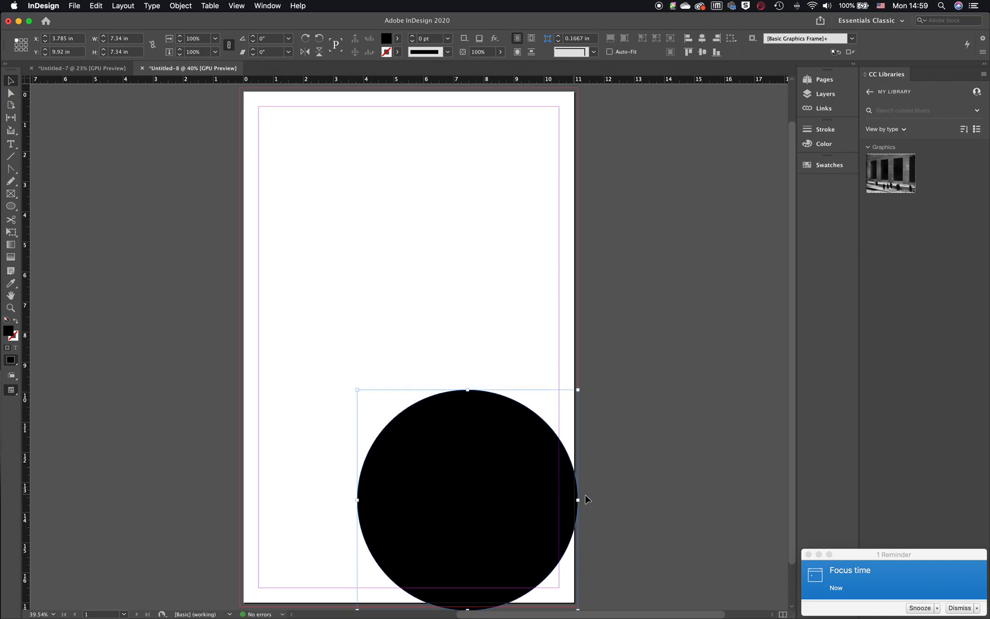
Step: Shift the circle past the page's right bleed line to about X 3.96 in, Y 9.96 in, and delete it
scroll(594, 488, down, 2)
scroll(593, 480, up, 5)
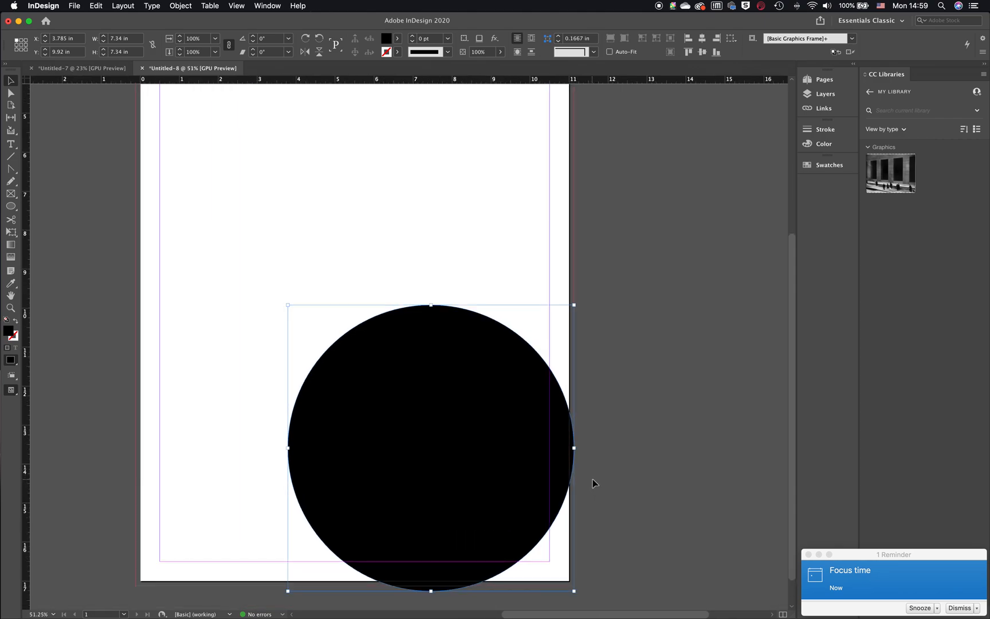
click(579, 372)
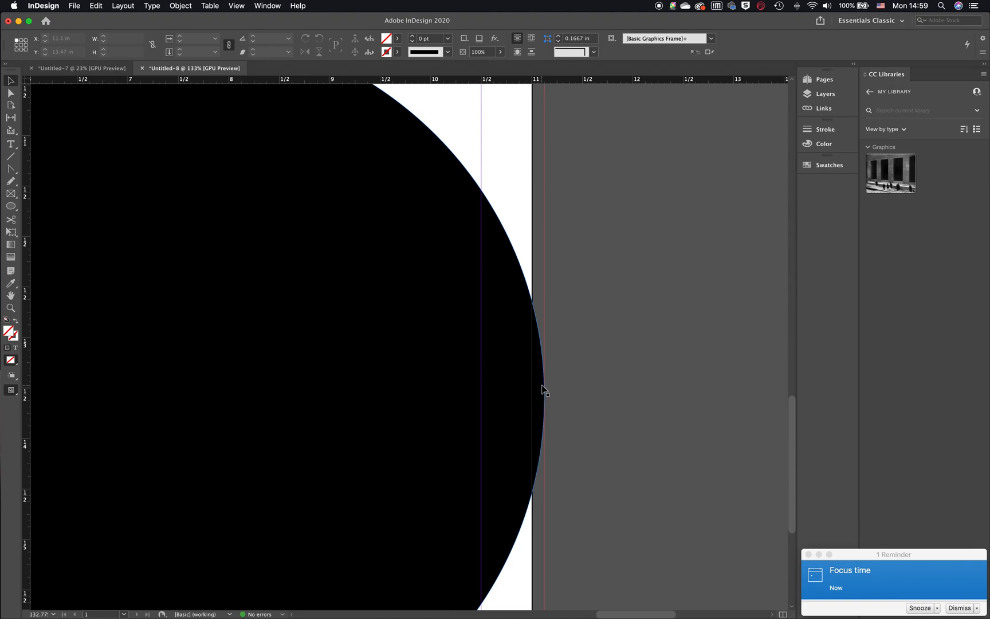
scroll(544, 392, down, 5)
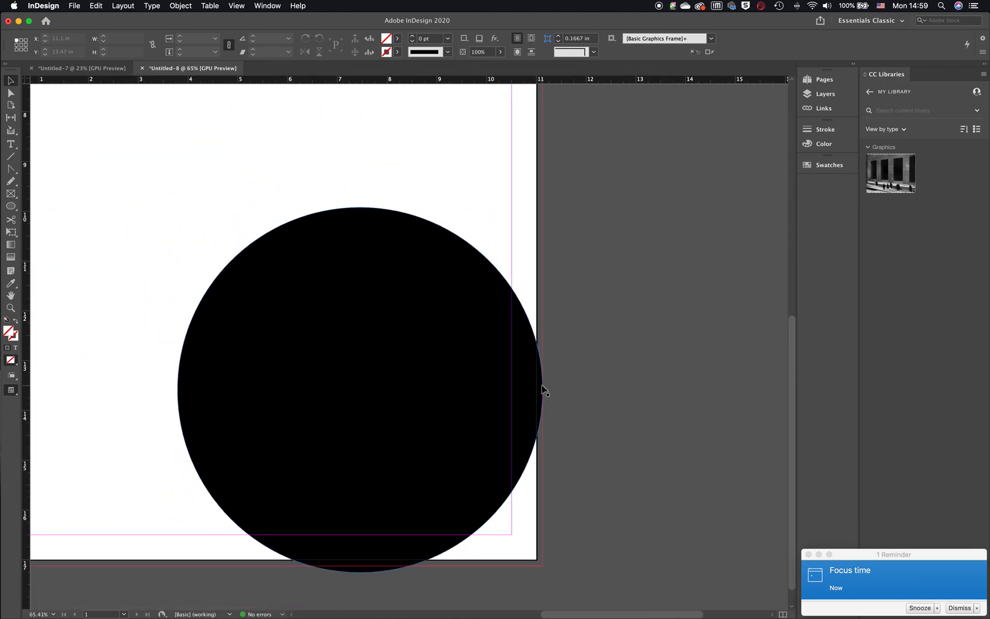
drag(482, 376, 491, 379)
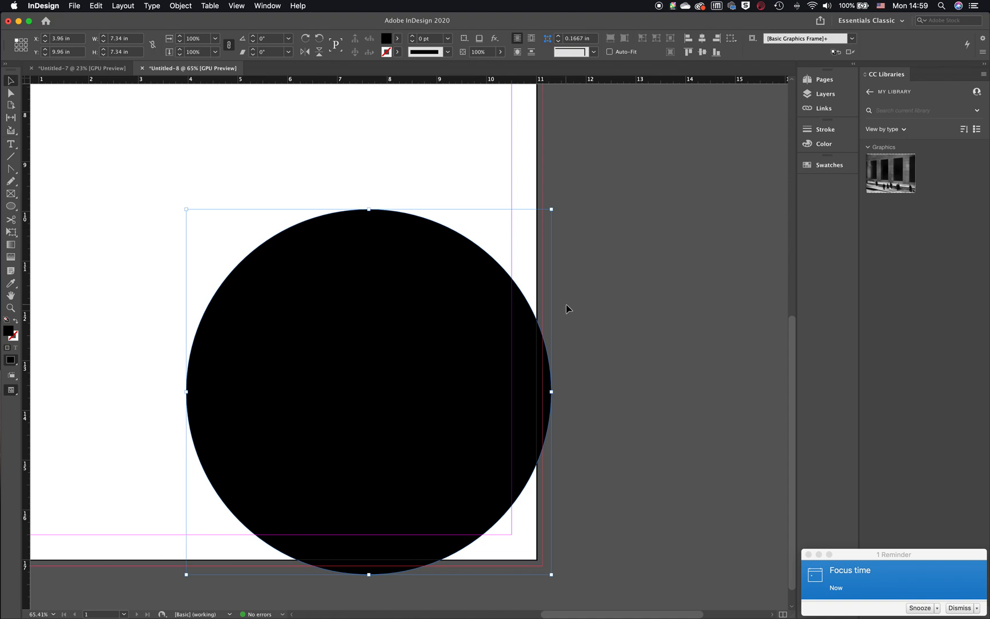
scroll(568, 305, down, 5)
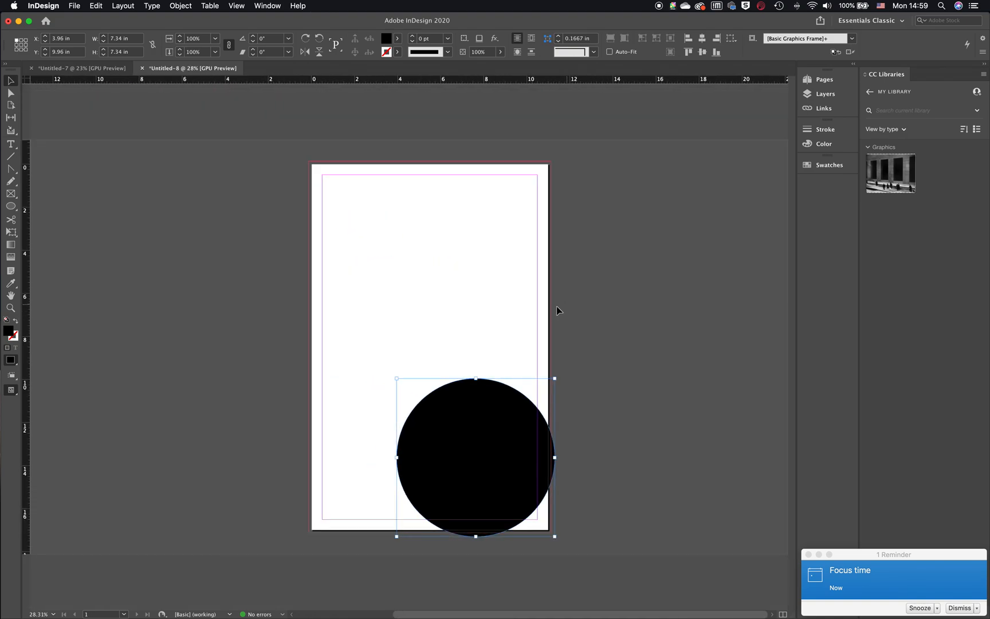
key(Delete)
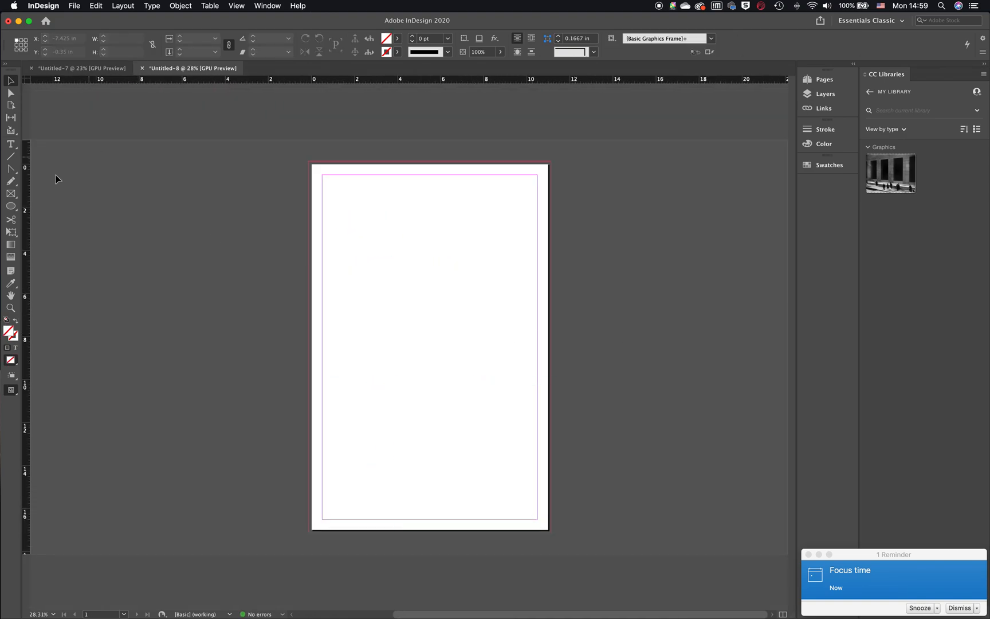
Step: Draw an 11 x 17 in rectangular frame covering the whole page and fill it with black
click(10, 195)
drag(311, 163, 547, 532)
click(11, 80)
drag(429, 401, 426, 530)
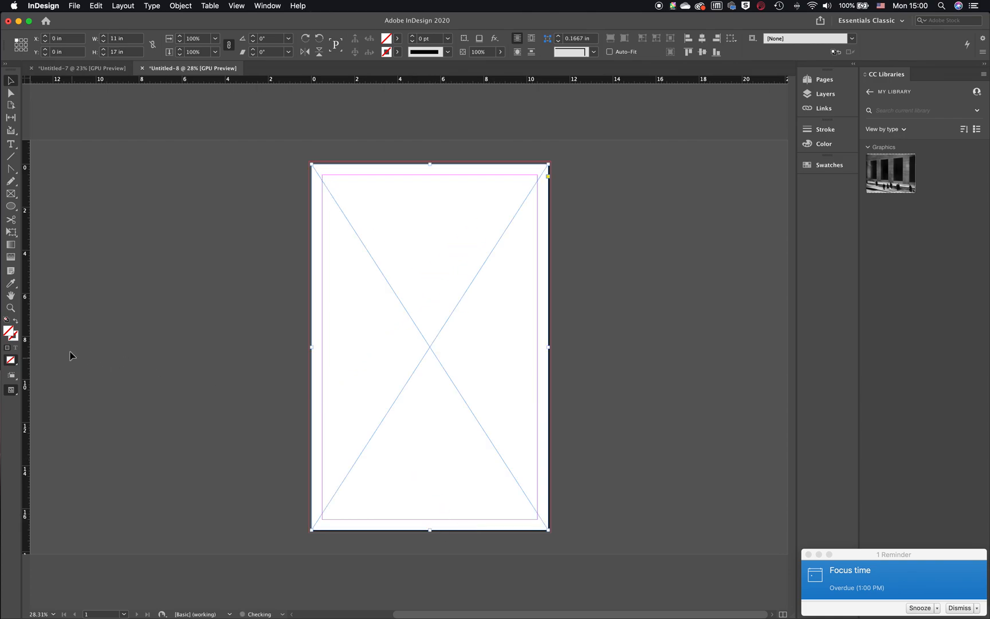
double_click(8, 330)
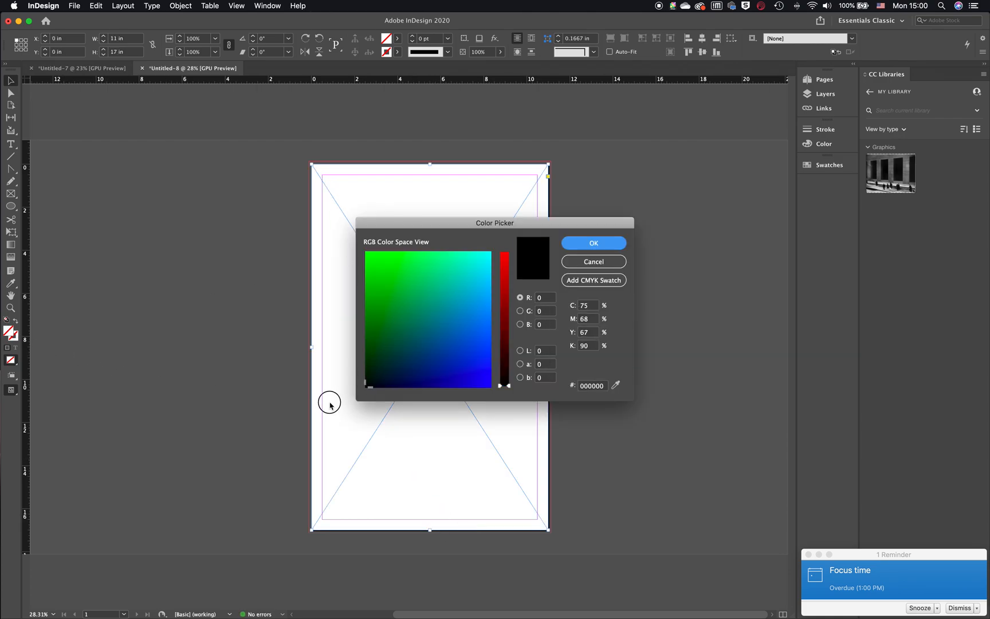
click(612, 243)
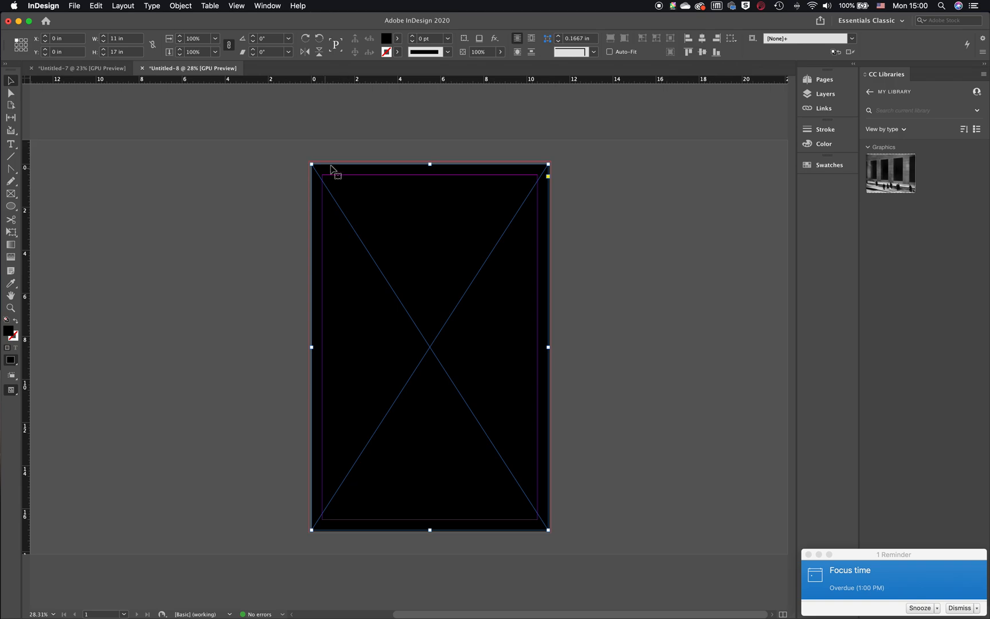
Step: Extend the black frame to the bleed lines on all four sides, making it 11.25 x 17.25 in
scroll(348, 189, up, 2)
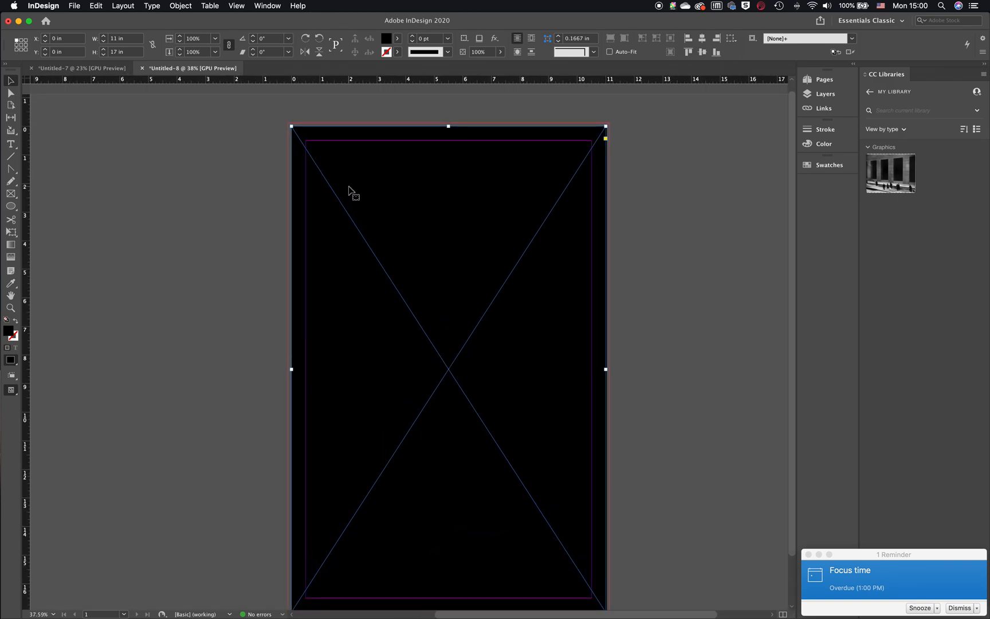
scroll(348, 189, up, 1)
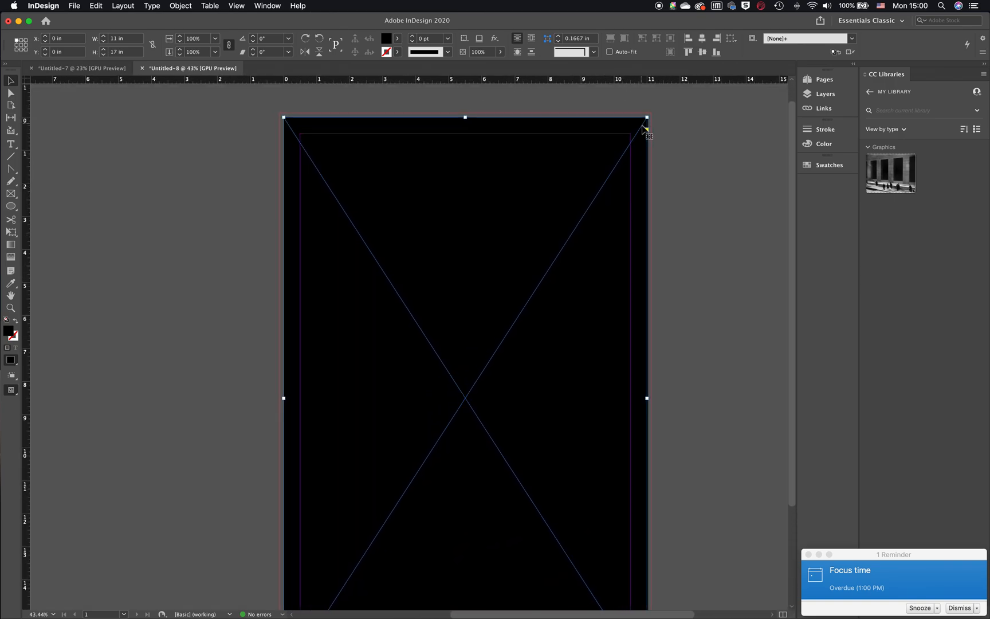
drag(647, 117, 651, 113)
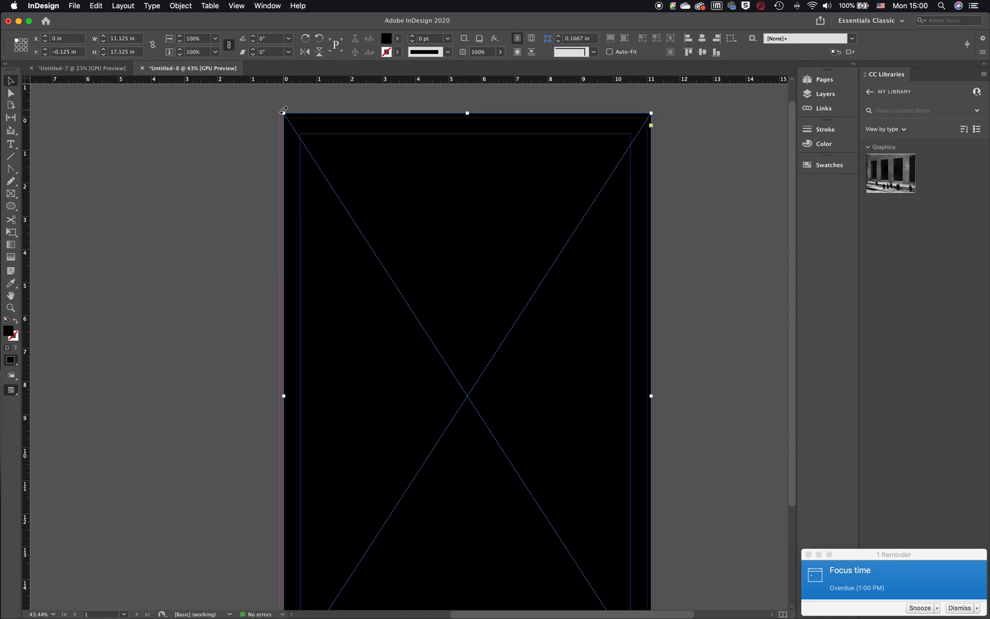
drag(284, 395, 279, 395)
scroll(401, 400, down, 5)
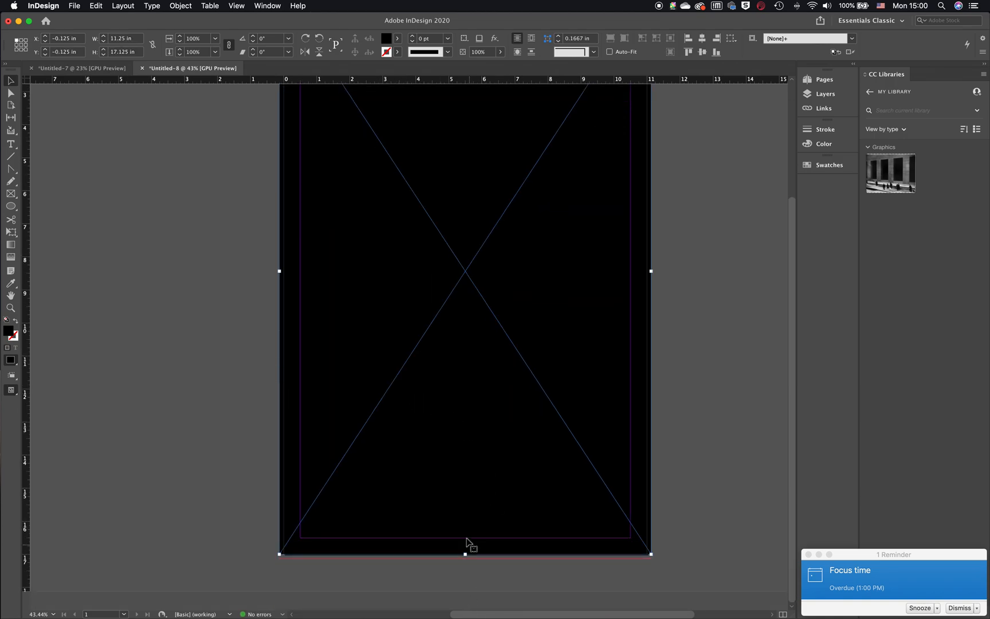
drag(469, 545, 469, 548)
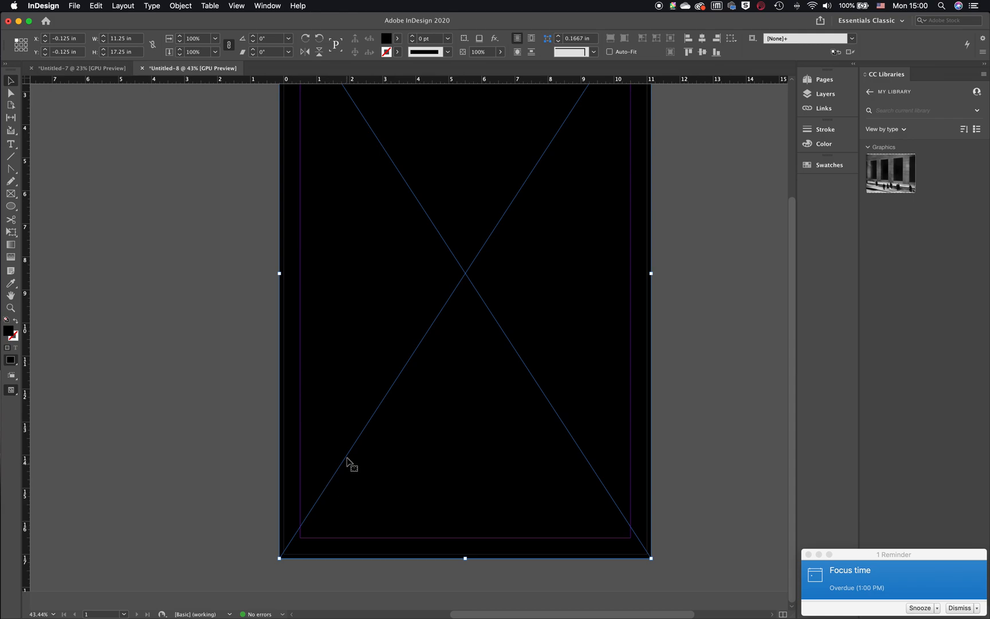
Step: Delete the black frame from the page
scroll(451, 354, up, 1)
scroll(450, 355, up, 5)
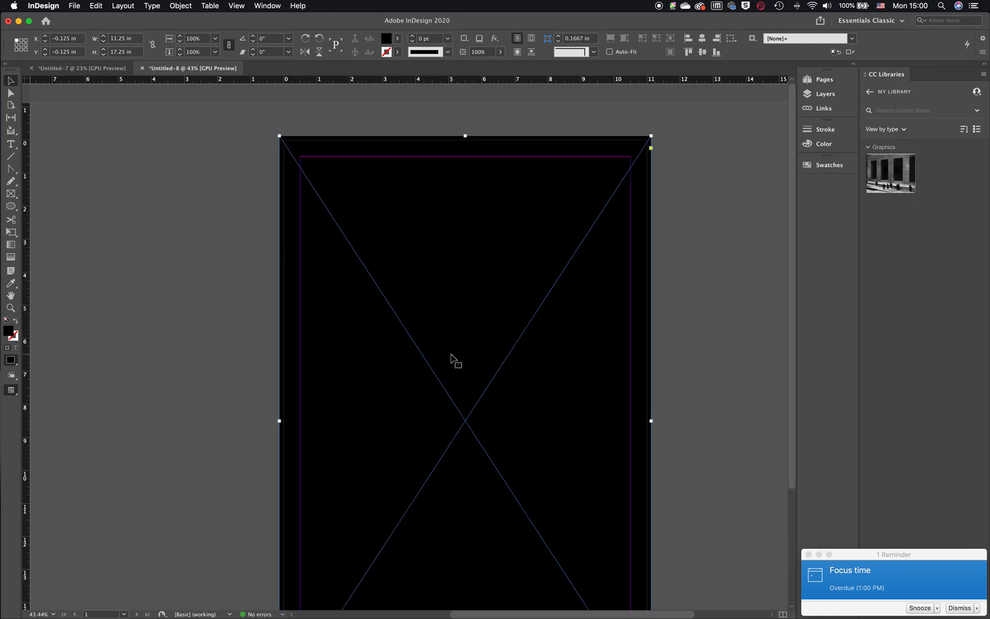
key(Delete)
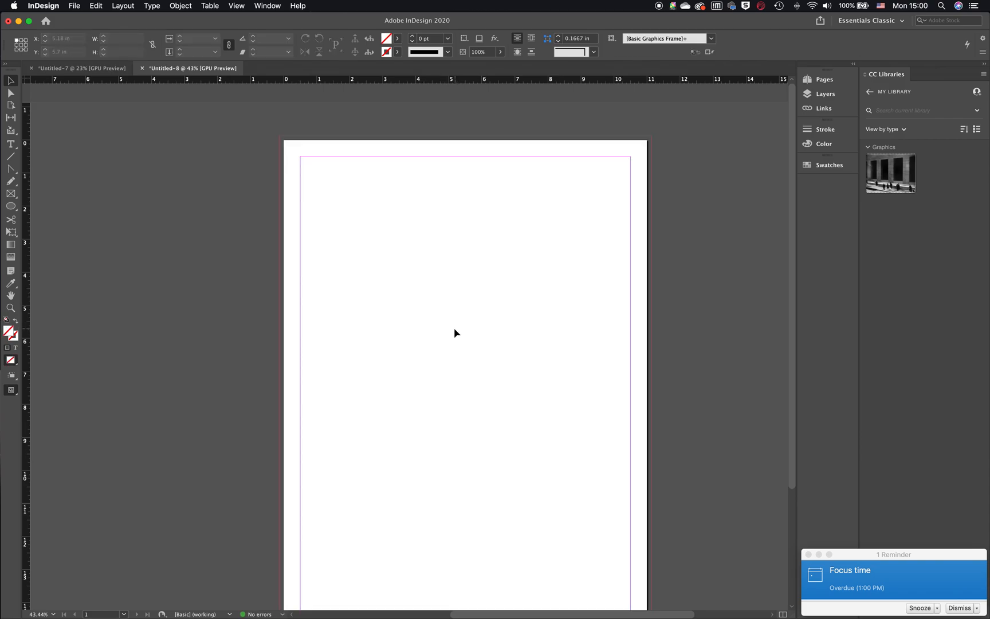
scroll(456, 333, down, 2)
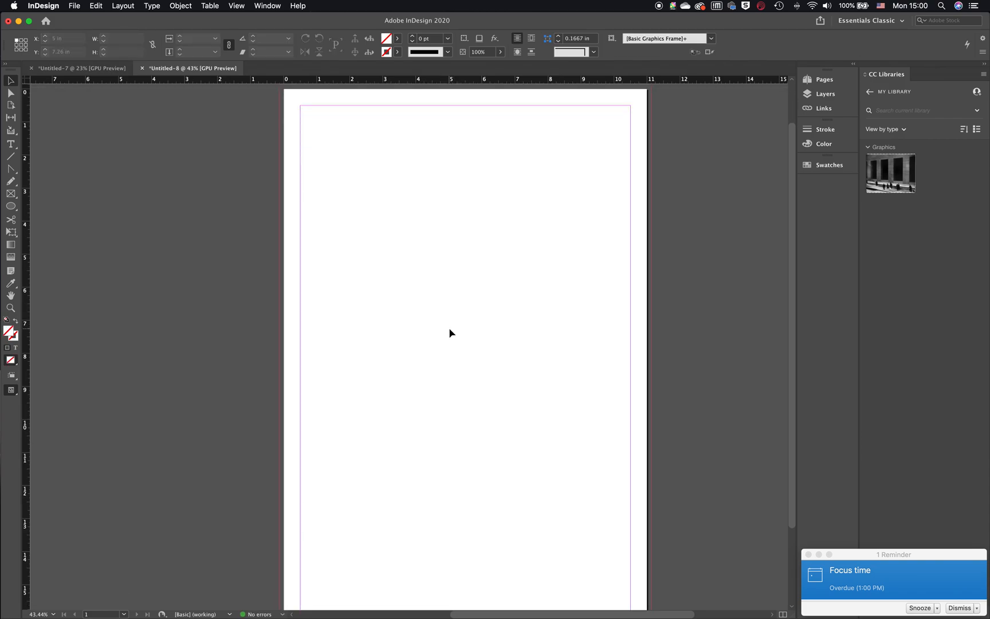
scroll(450, 333, down, 1)
scroll(488, 337, down, 1)
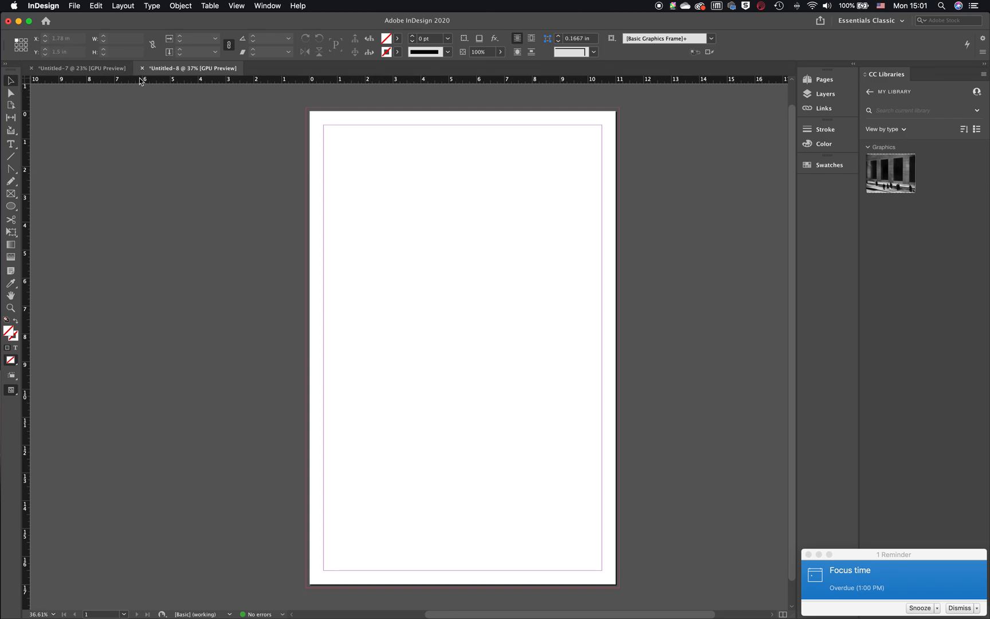
Step: Switch to the Untitled-7 poster document and show it in Preview mode without guides or bleed
click(93, 69)
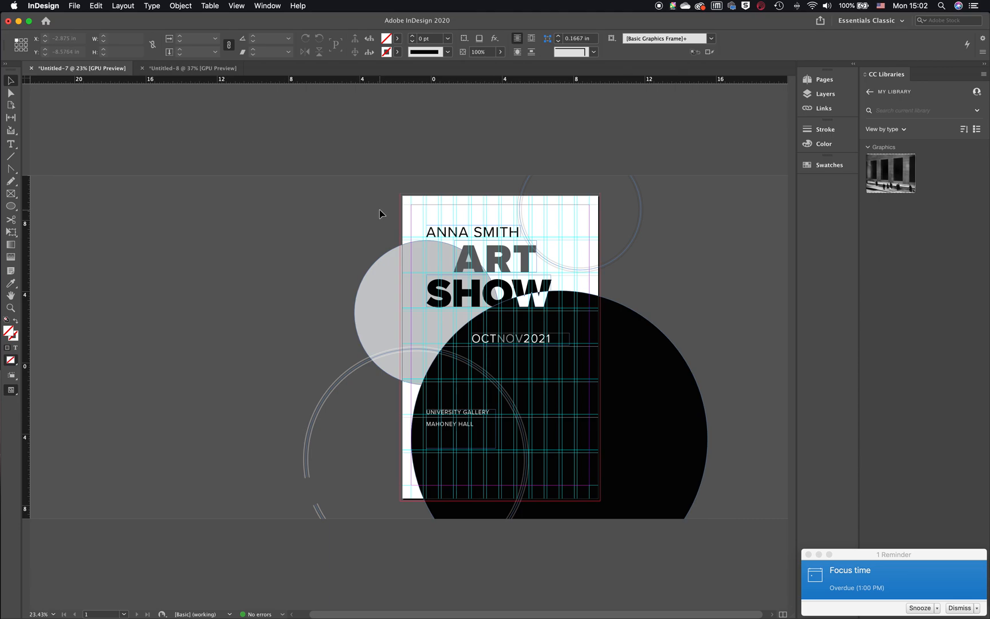
key(w)
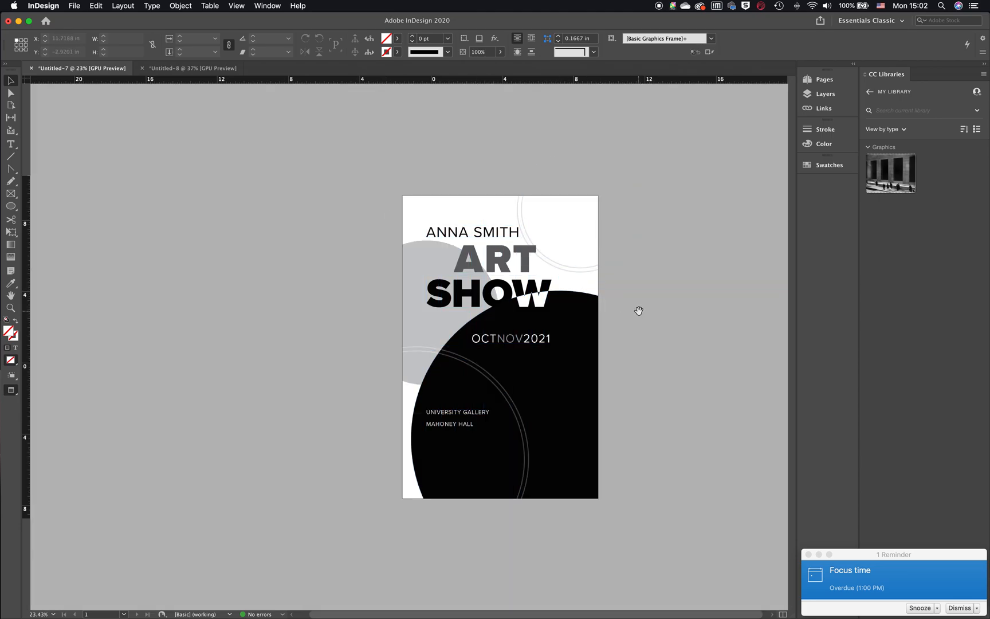
Step: Show the poster's guides and bleed lines, and examine how the title, date and venue text sit on the grid
scroll(608, 300, right, 2)
scroll(545, 294, up, 3)
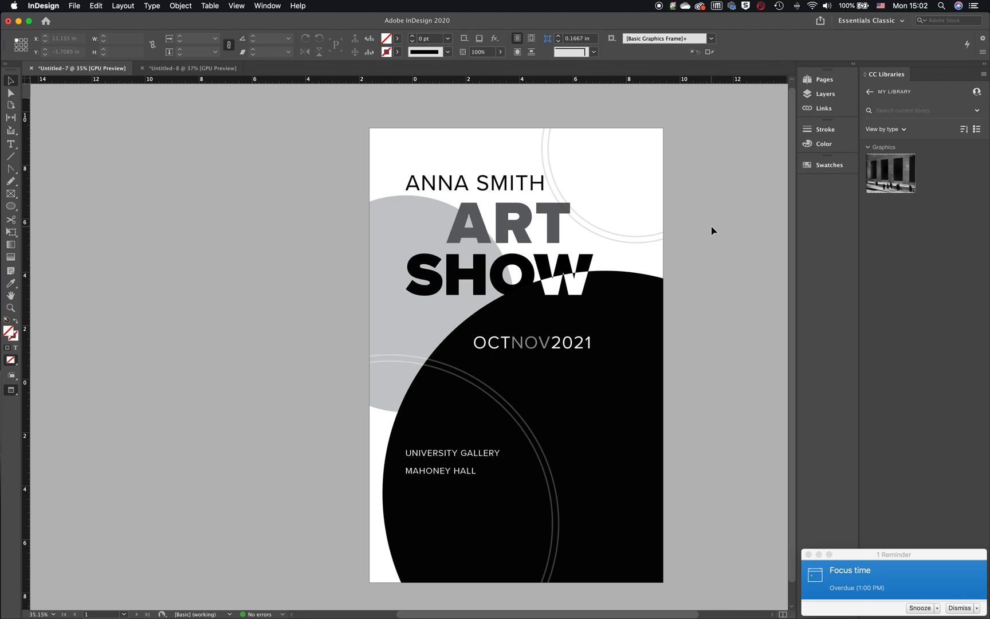
key(w)
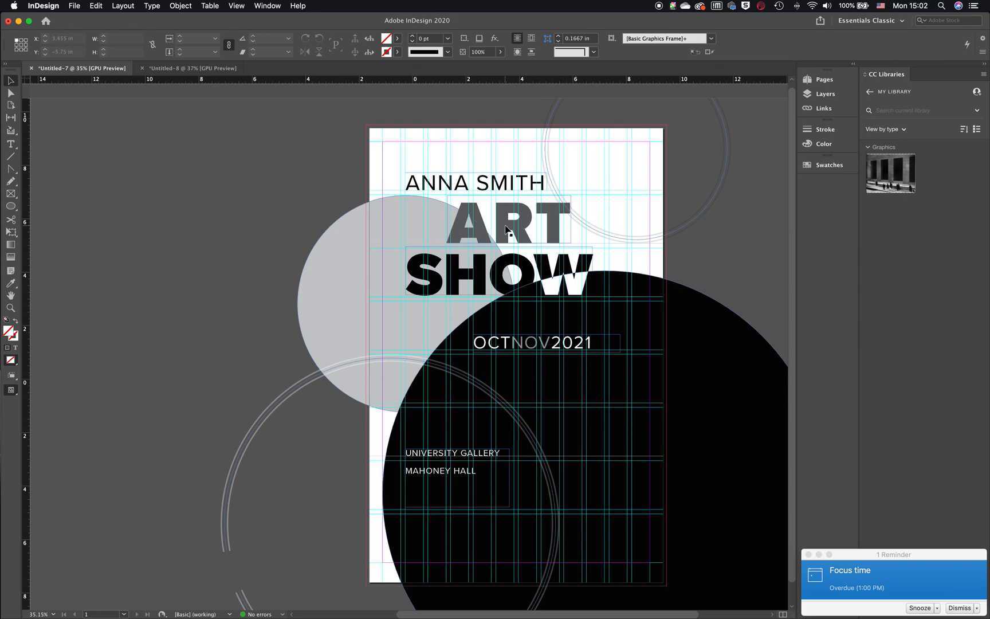
scroll(505, 229, up, 5)
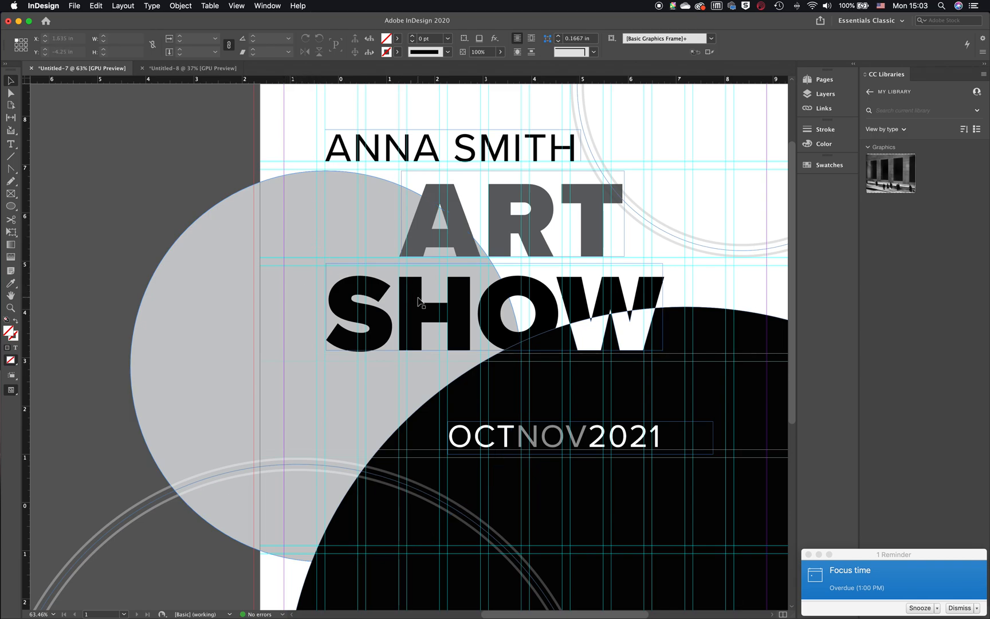
scroll(419, 300, down, 8)
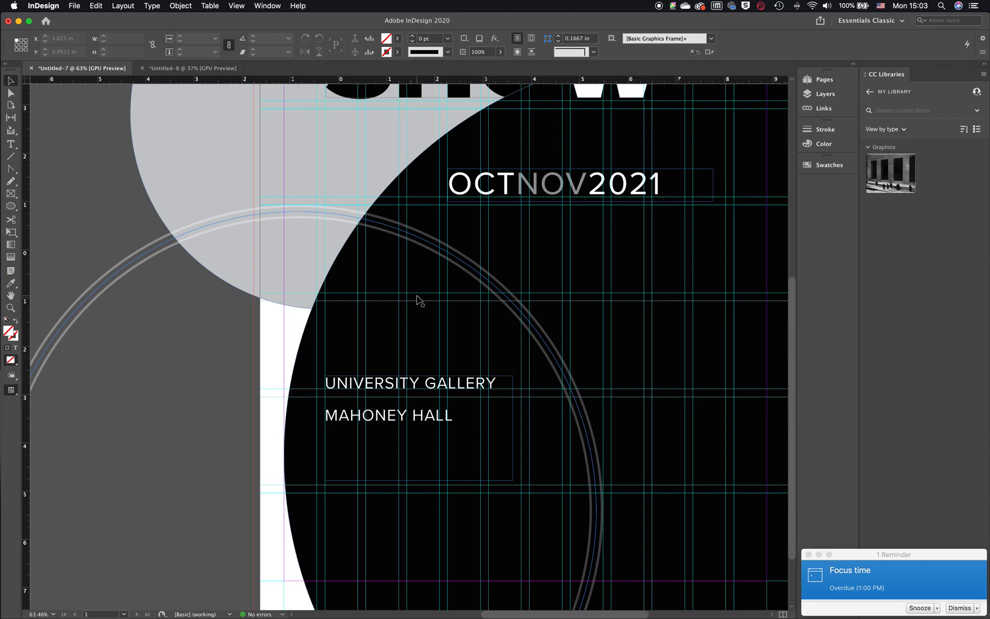
scroll(419, 301, down, 5)
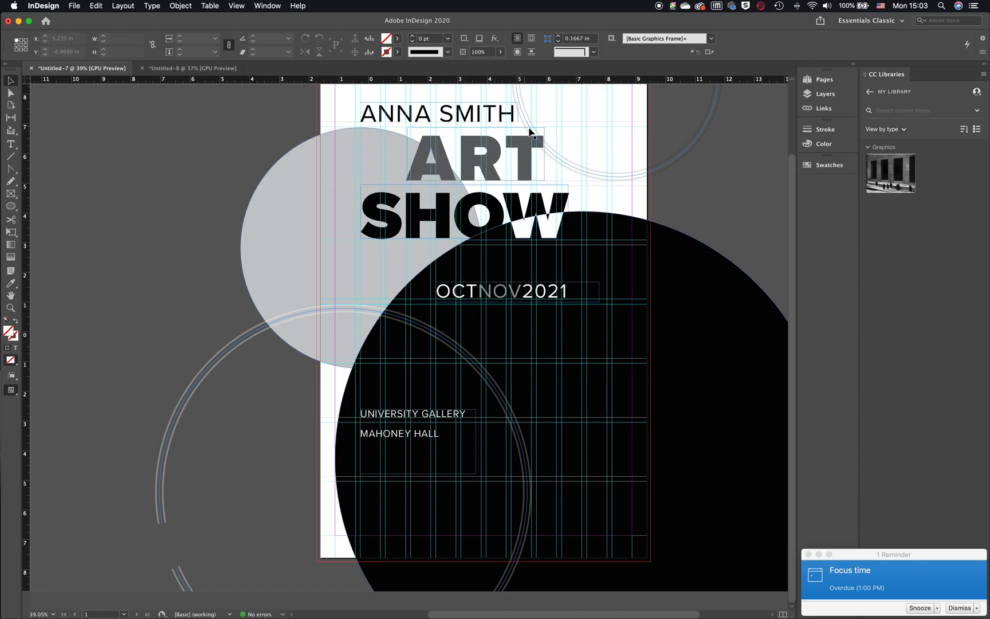
Step: Examine the artist name and the upper part of the poster against the guides, and return the poster to Preview mode
scroll(541, 196, up, 3)
scroll(542, 197, up, 5)
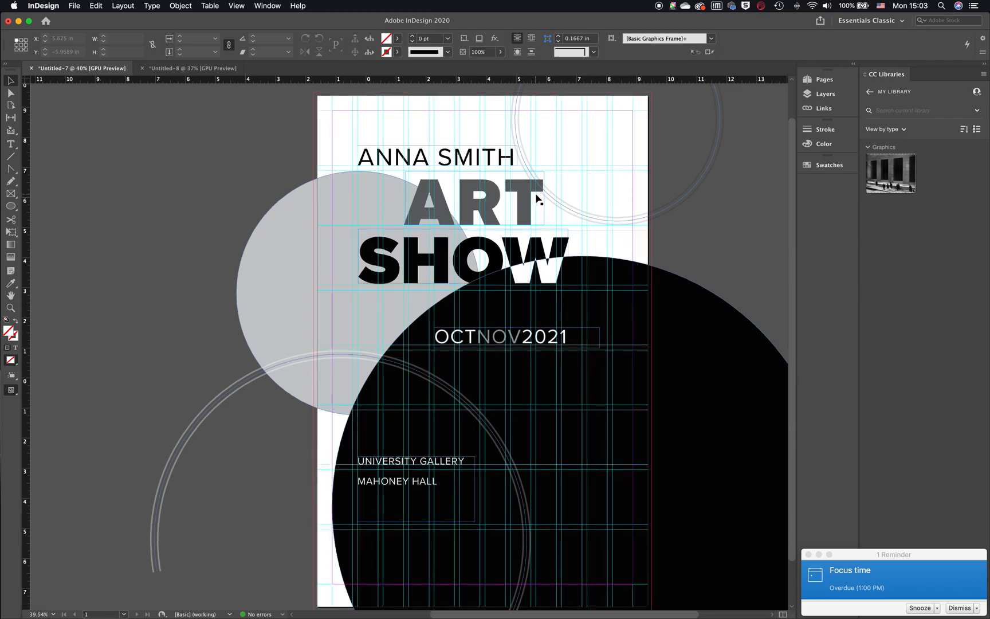
scroll(539, 167, up, 4)
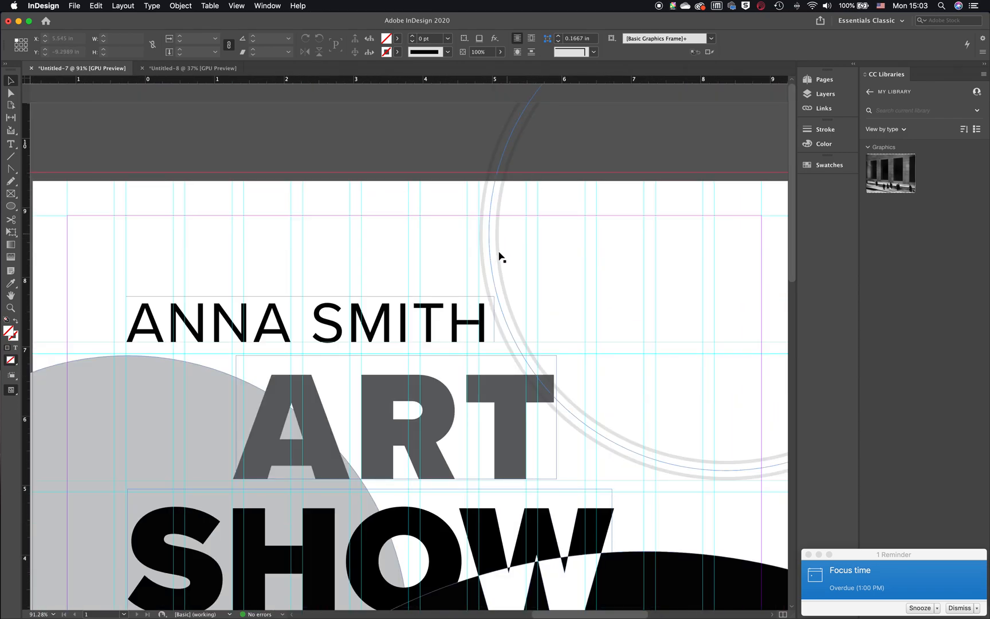
scroll(501, 250, down, 7)
scroll(497, 248, down, 5)
scroll(498, 247, down, 2)
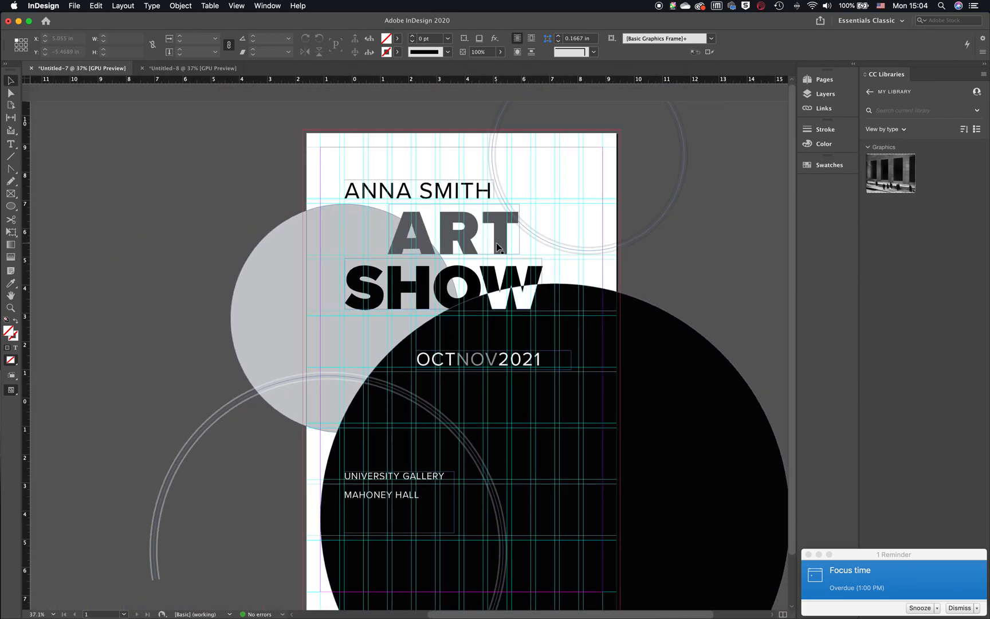
key(w)
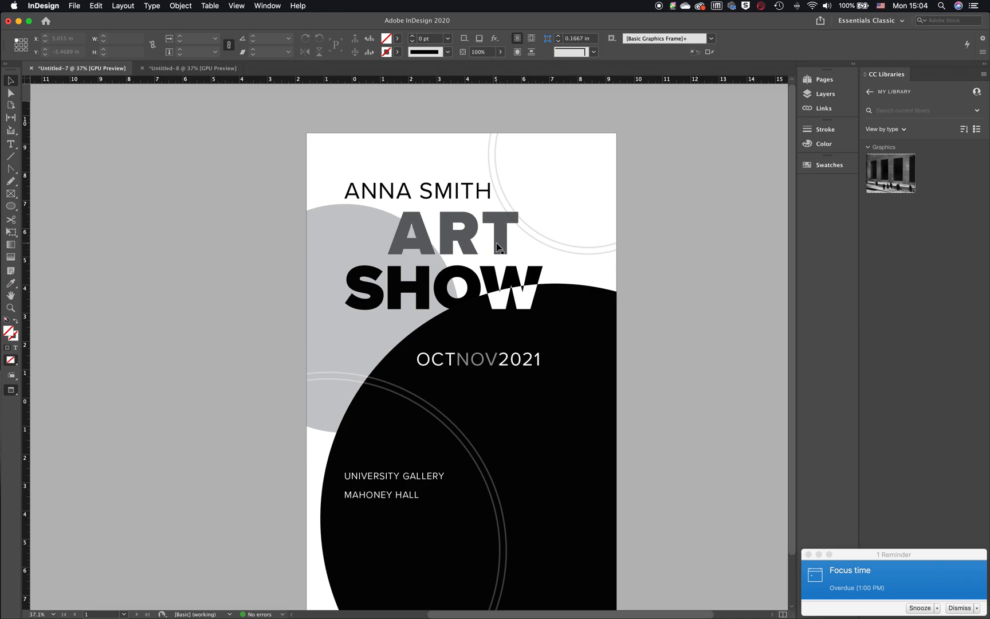
scroll(497, 248, down, 1)
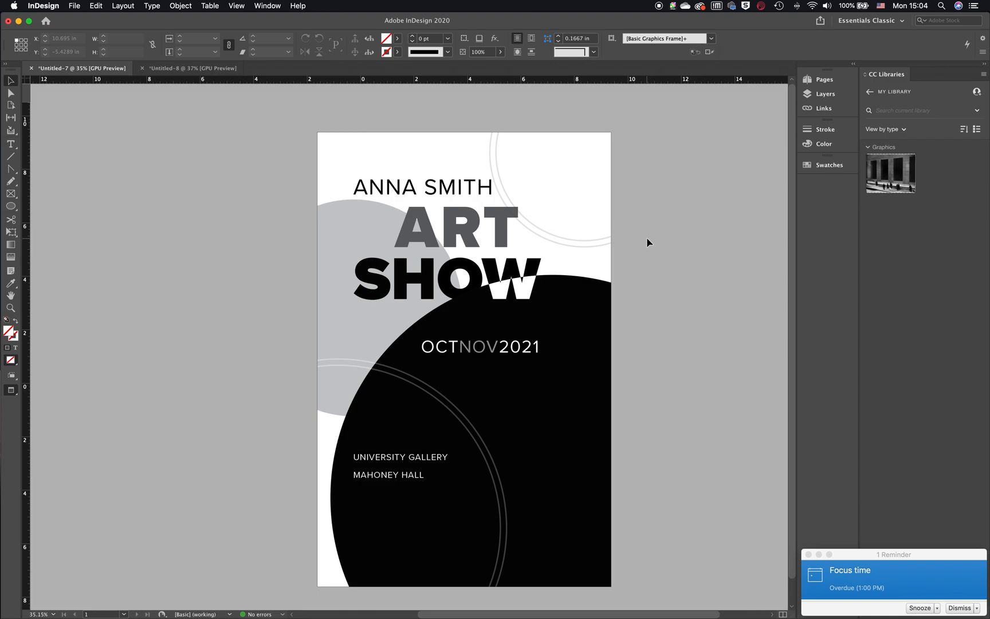
Step: Switch to the Untitled-8 document and set up a guide grid with 8 rows
click(216, 69)
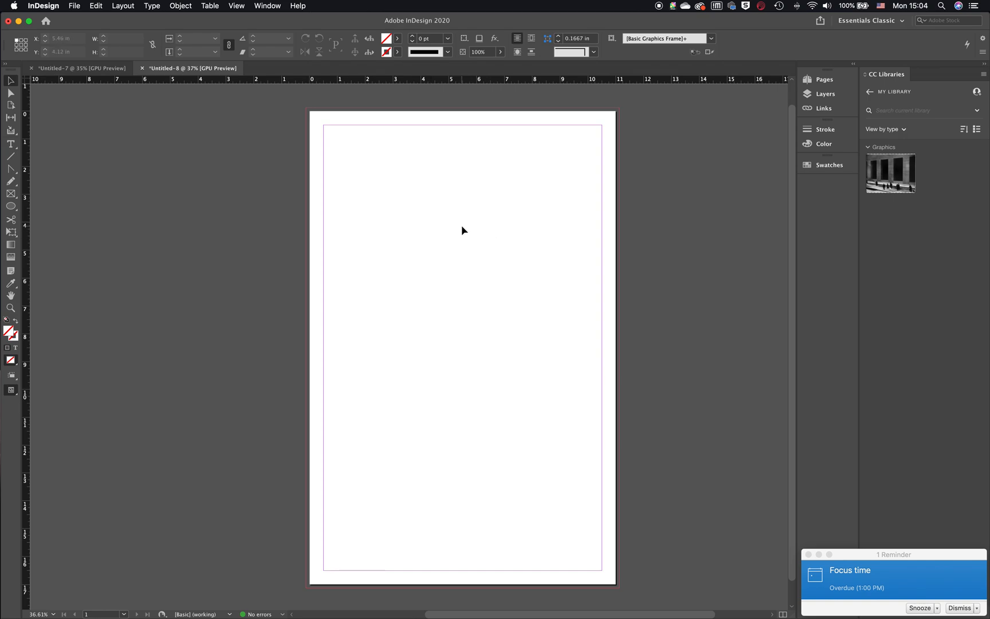
click(122, 7)
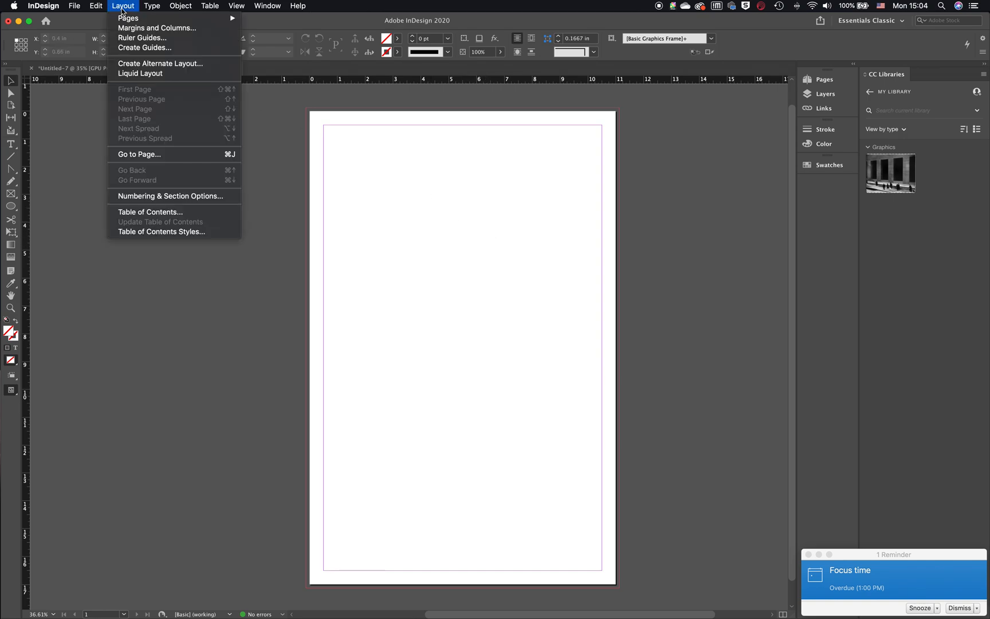
click(143, 48)
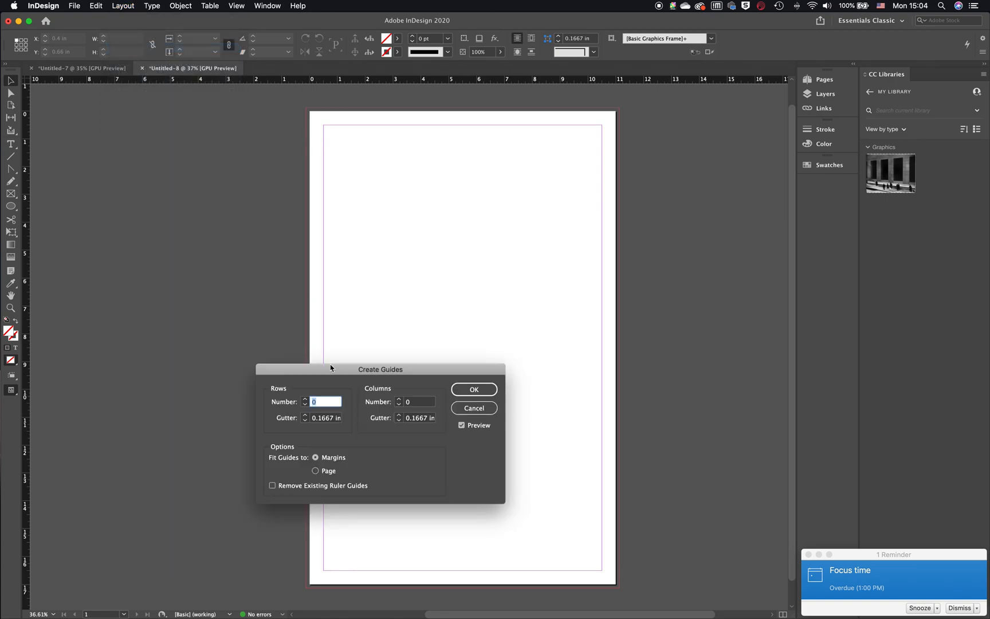
drag(349, 371, 187, 118)
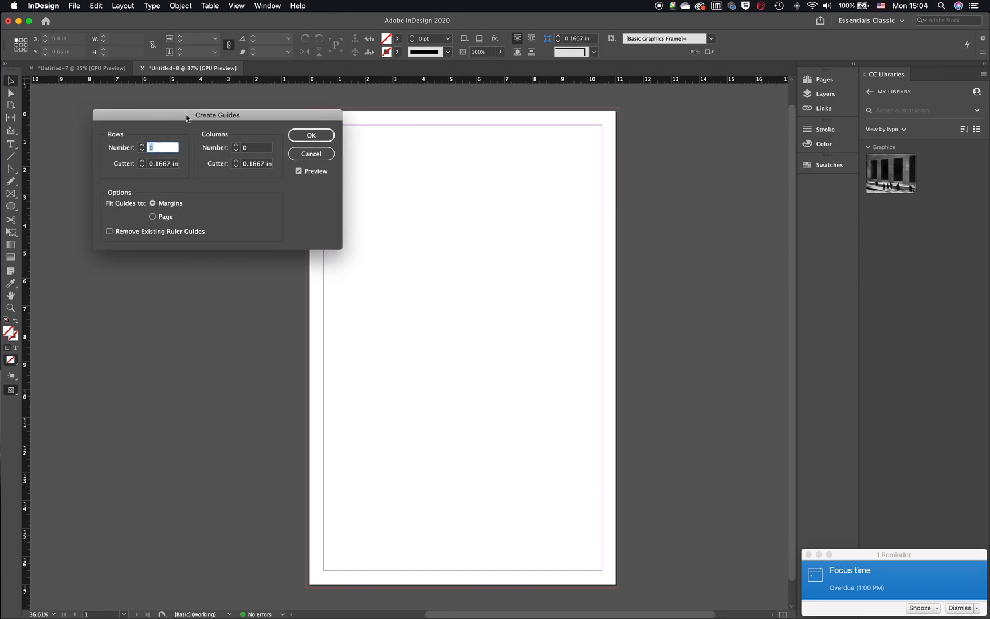
click(143, 146)
click(143, 146)
click(143, 146)
click(142, 146)
click(142, 146)
click(143, 147)
click(143, 147)
click(143, 146)
Step: Set the guide grid to 12 columns, fit it to the margins and create the guides
click(236, 147)
click(236, 148)
click(236, 147)
click(236, 147)
click(236, 147)
click(236, 148)
click(236, 147)
click(236, 148)
click(236, 147)
click(236, 148)
click(236, 147)
click(236, 148)
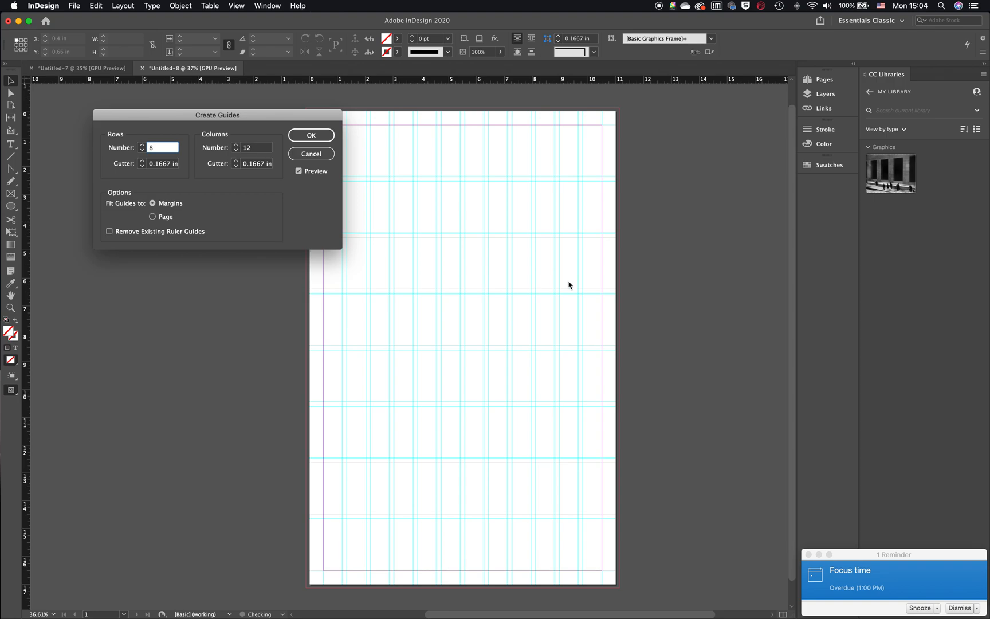
click(152, 203)
click(110, 231)
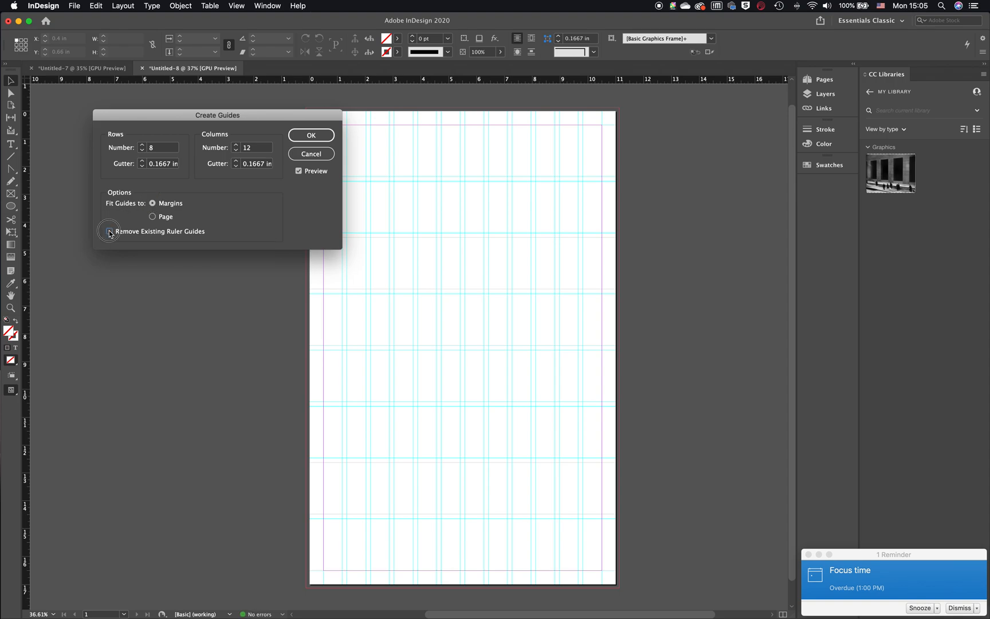
click(306, 137)
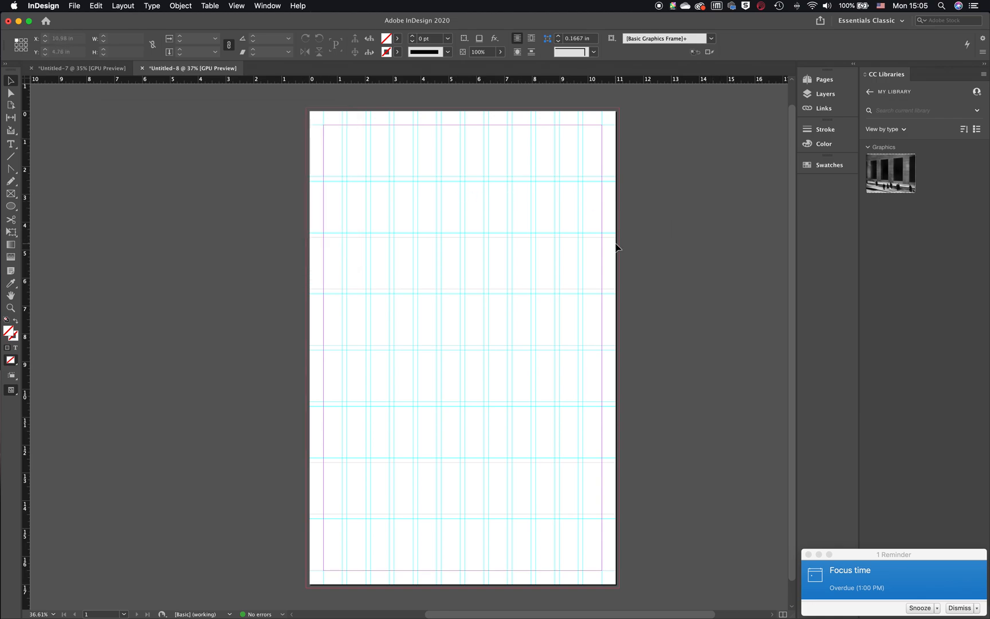
Step: Draw a text frame about 4.92 x 1.85 in across columns four to nine of the third row and enter ART SHOW
scroll(617, 248, up, 3)
scroll(617, 248, down, 3)
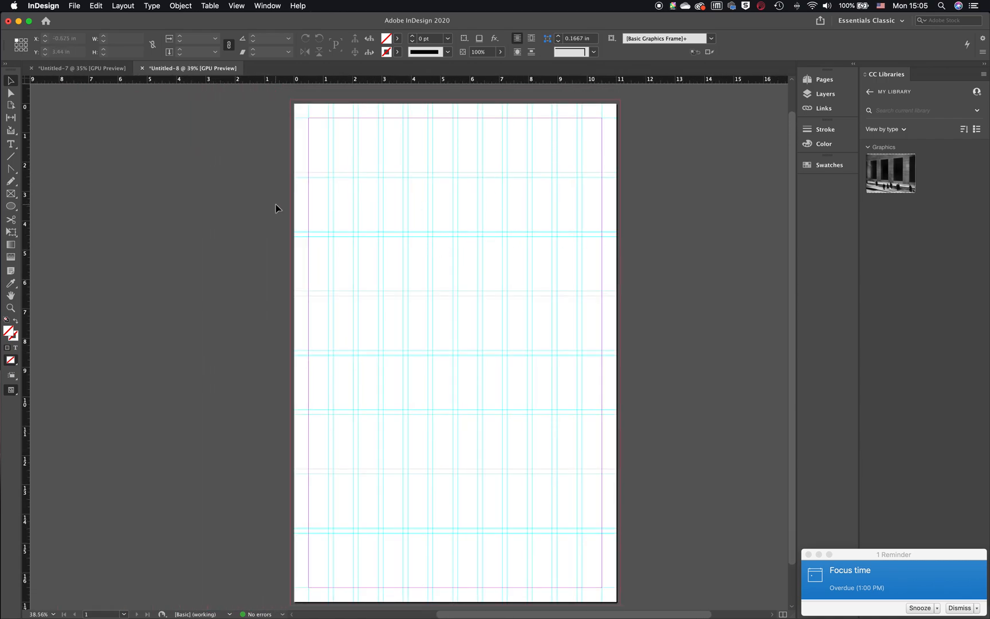
click(11, 144)
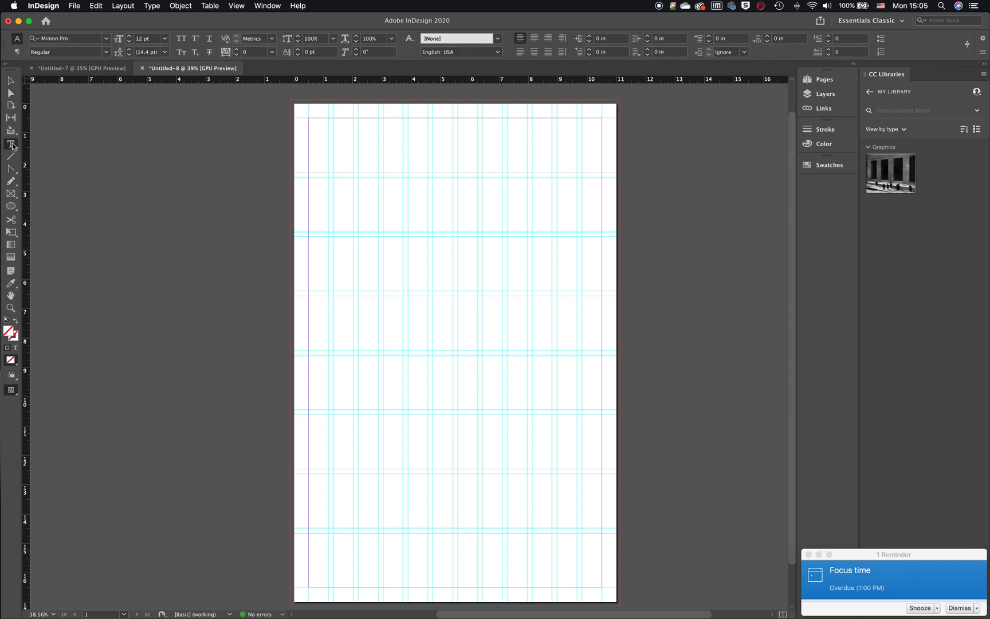
drag(383, 237, 529, 289)
text(ART SHOW)
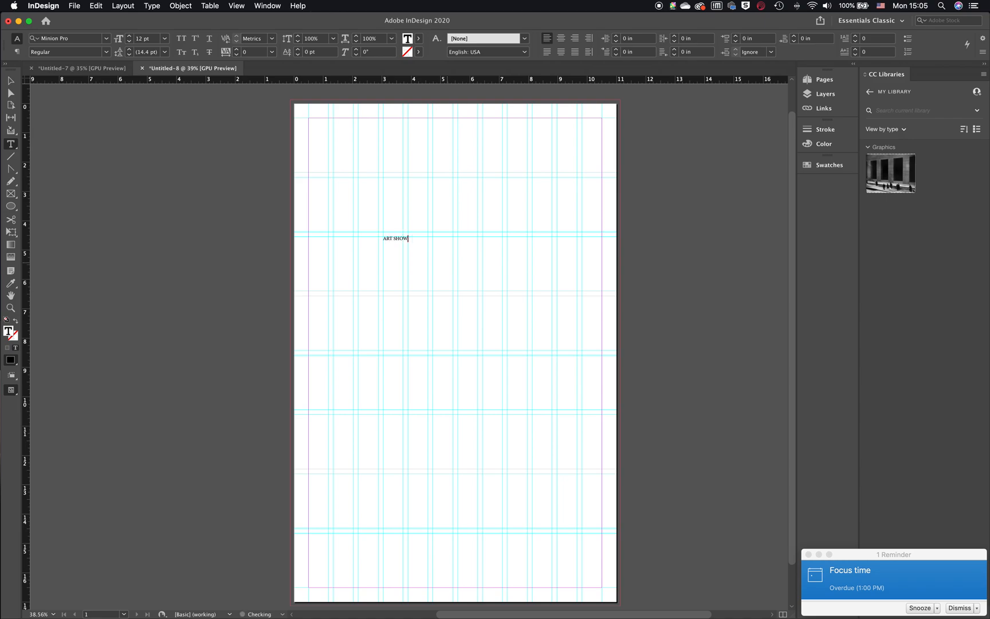
Step: Format the ART SHOW text as 72 pt Proxima Nova Bold
key(super+a)
click(166, 41)
click(163, 205)
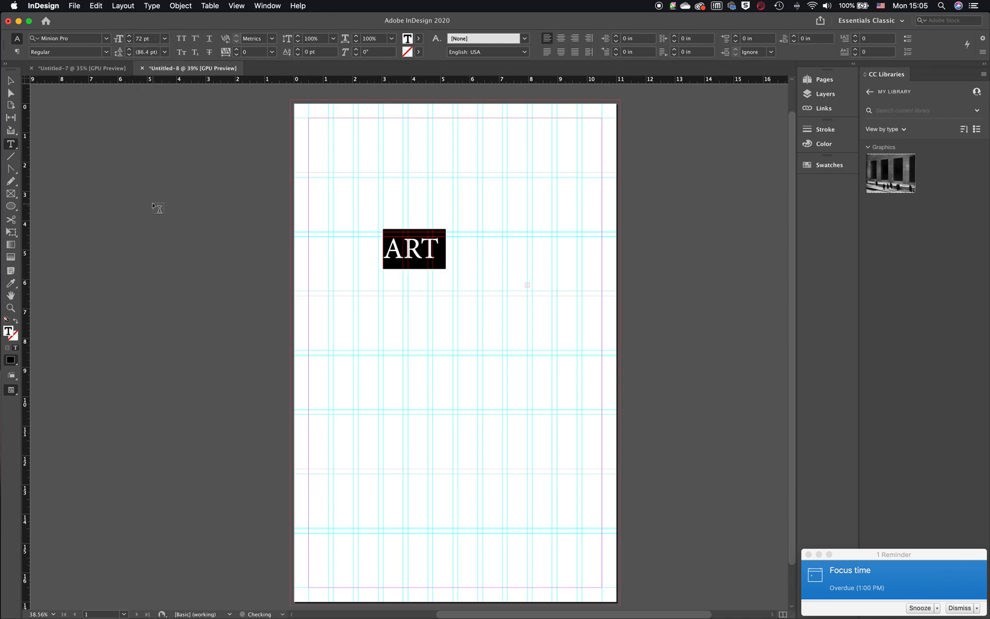
click(106, 38)
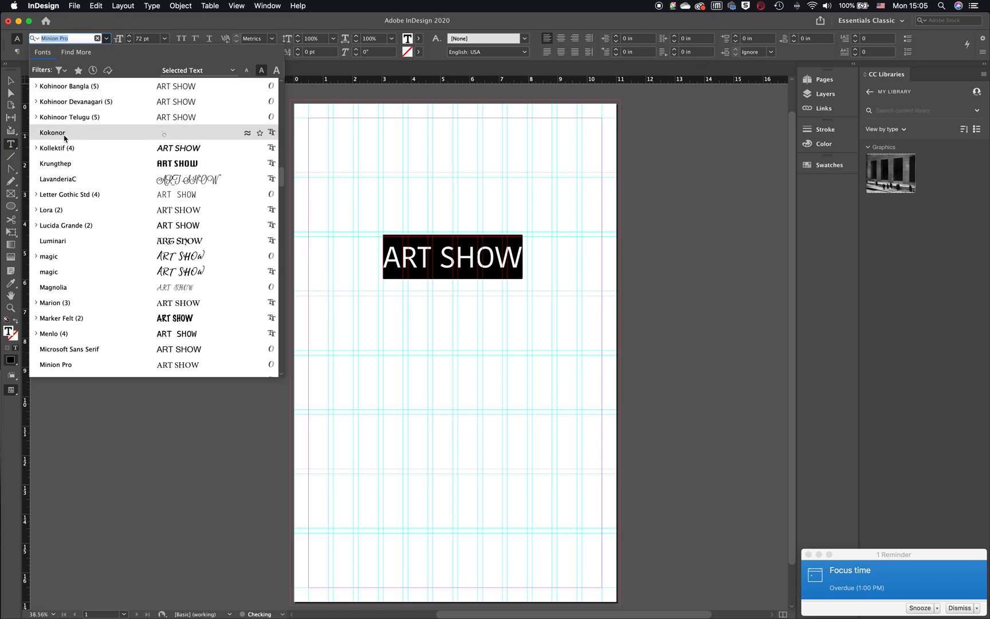
scroll(62, 137, up, 15)
scroll(62, 162, up, 5)
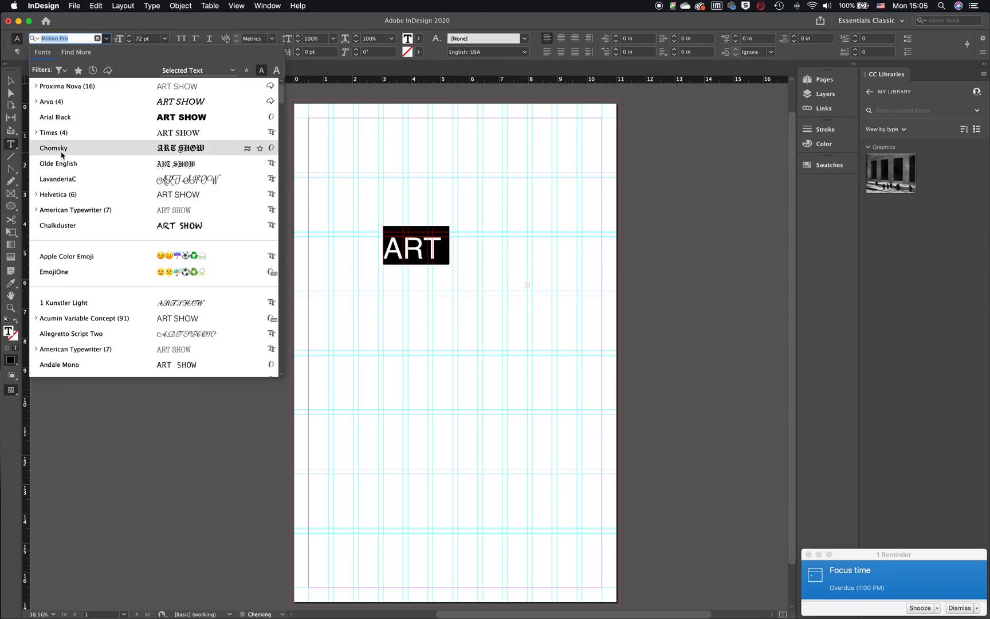
click(36, 87)
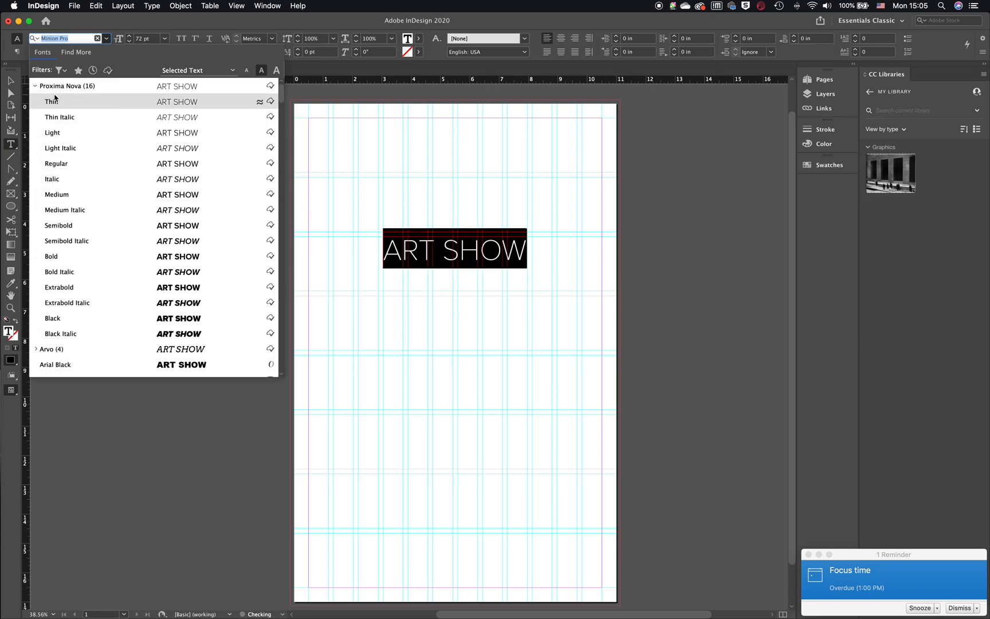
click(64, 260)
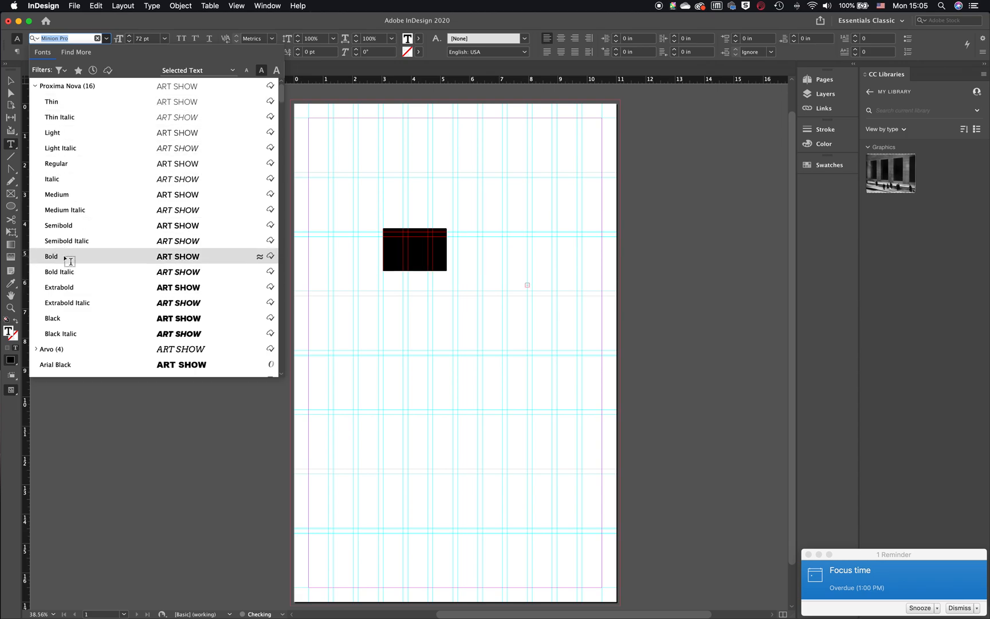
Step: Fit the ART SHOW text frame to its content
click(11, 80)
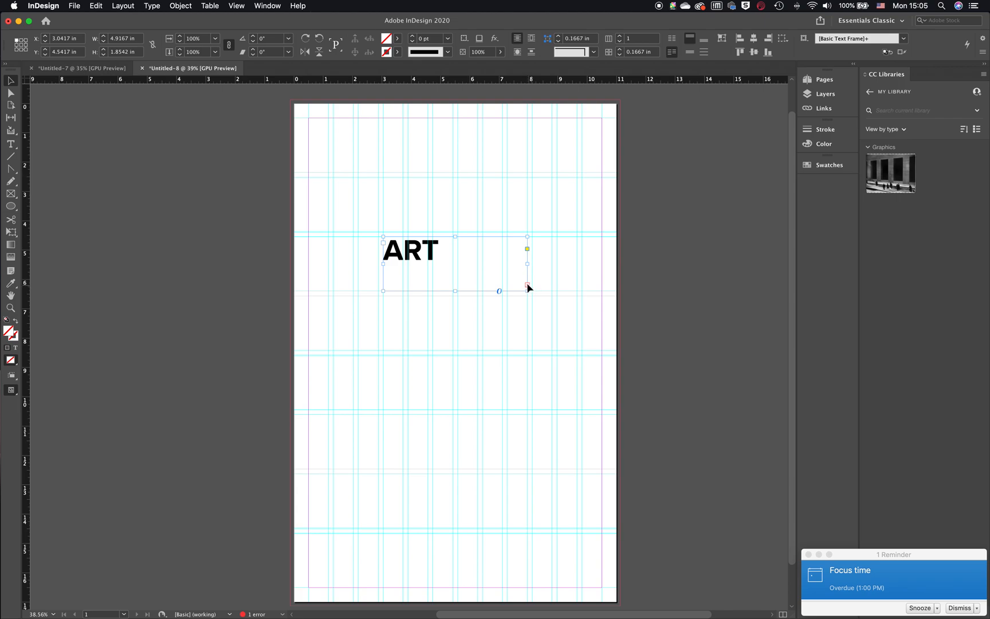
right_click(513, 283)
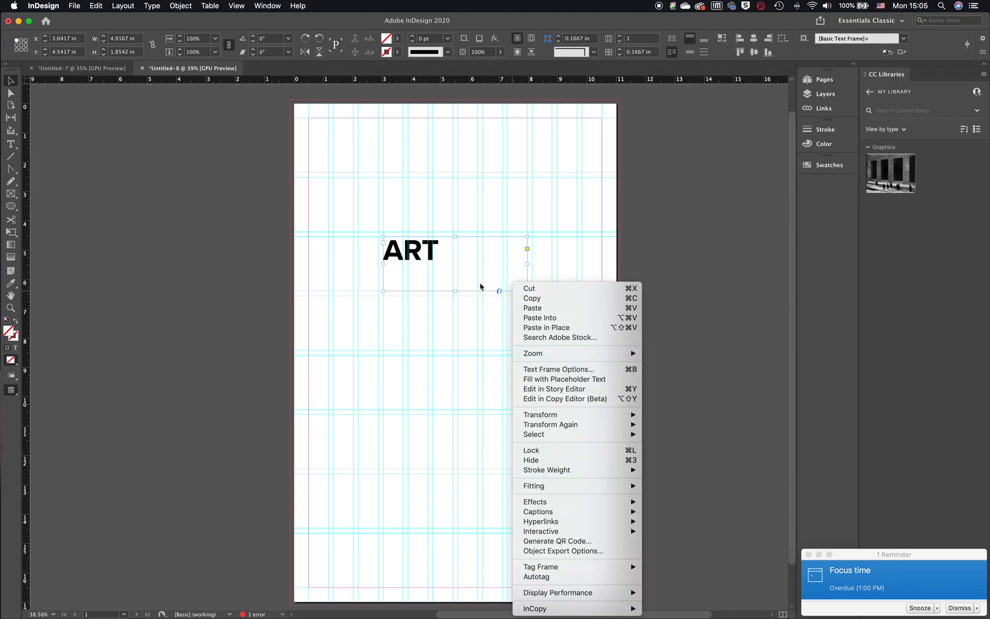
mouse_move(567, 515)
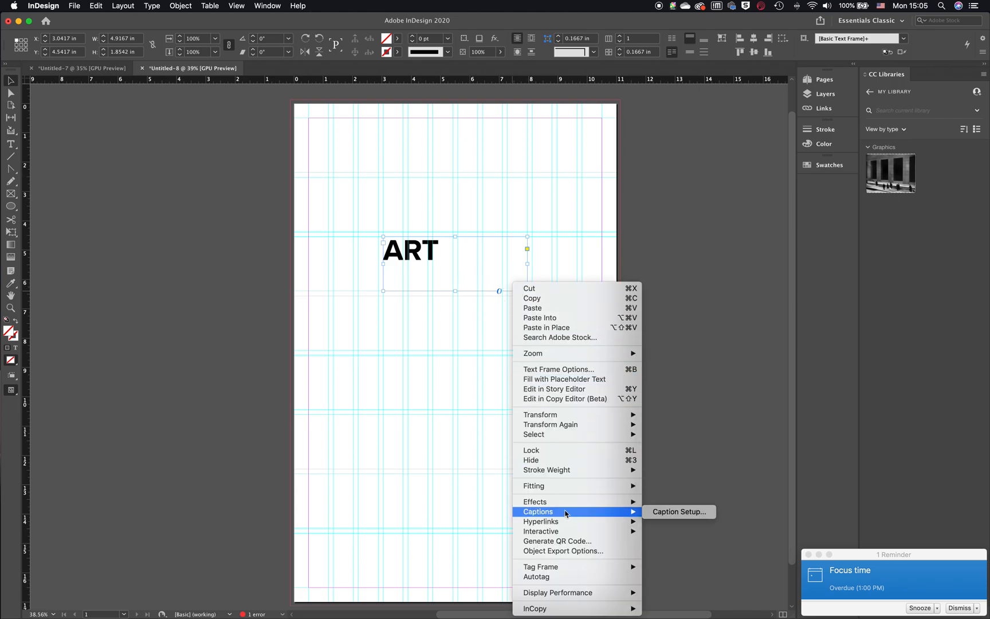
mouse_move(559, 488)
click(684, 486)
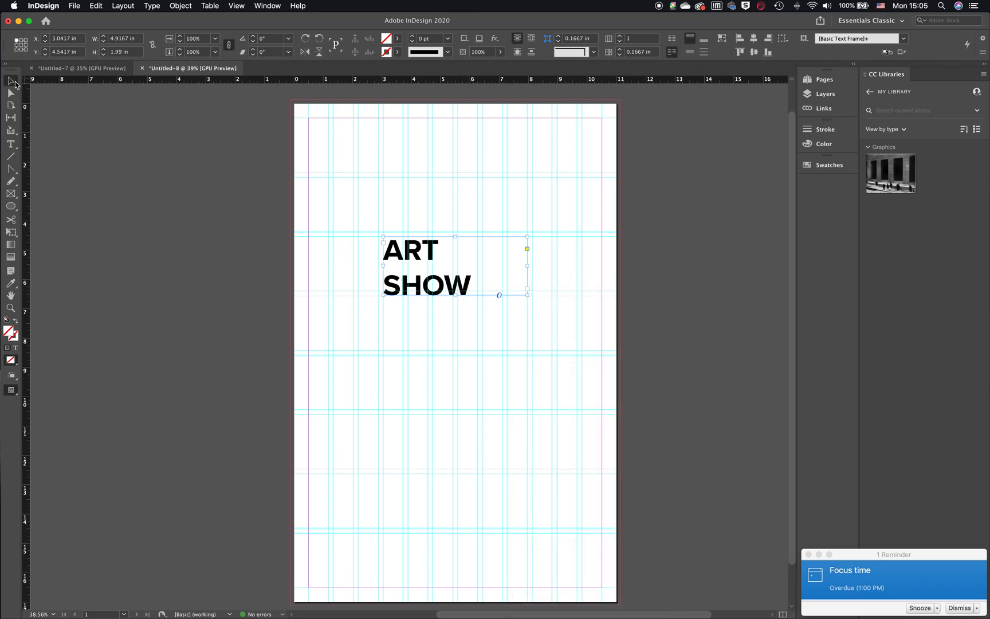
Step: Nudge the ART SHOW frame up to Y 4.4167 in, aligning the tops of the letters with the third row's upper guide
drag(400, 257, 399, 256)
key(Up)
key(Up)
key(Up)
key(Up)
key(Up)
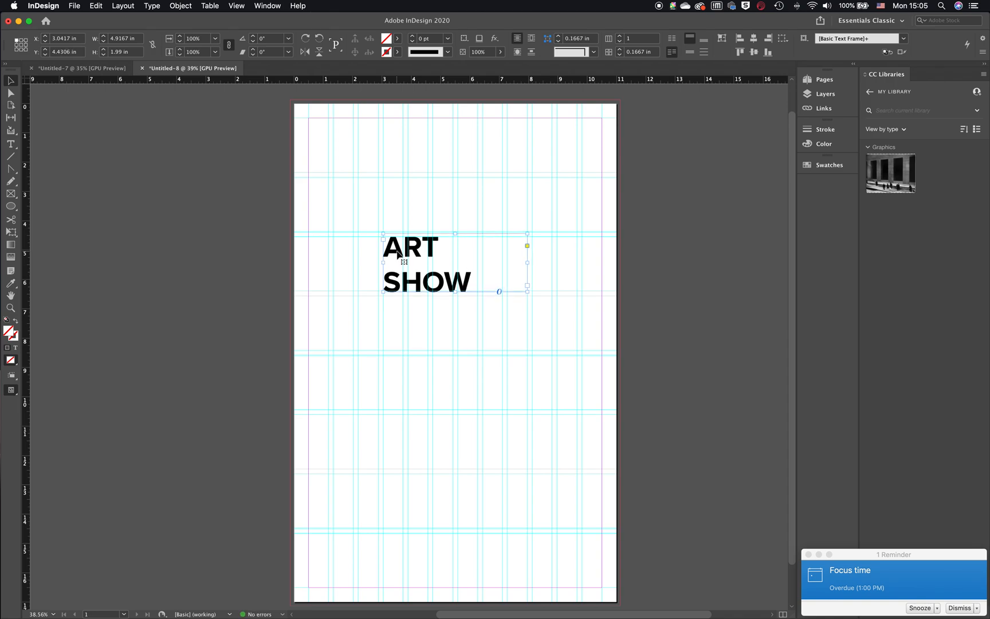
scroll(397, 252, up, 5)
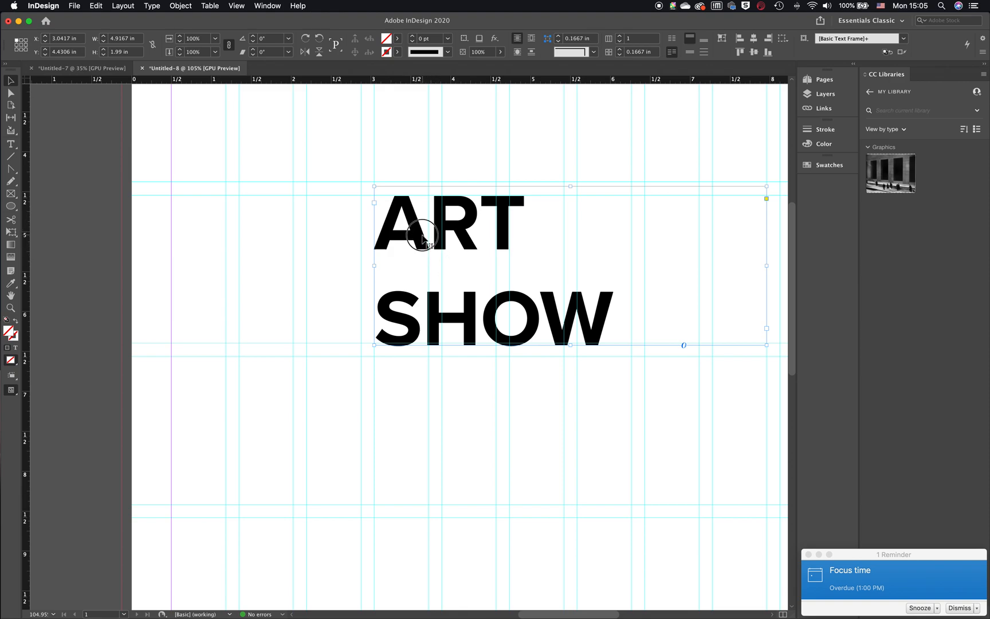
key(Up)
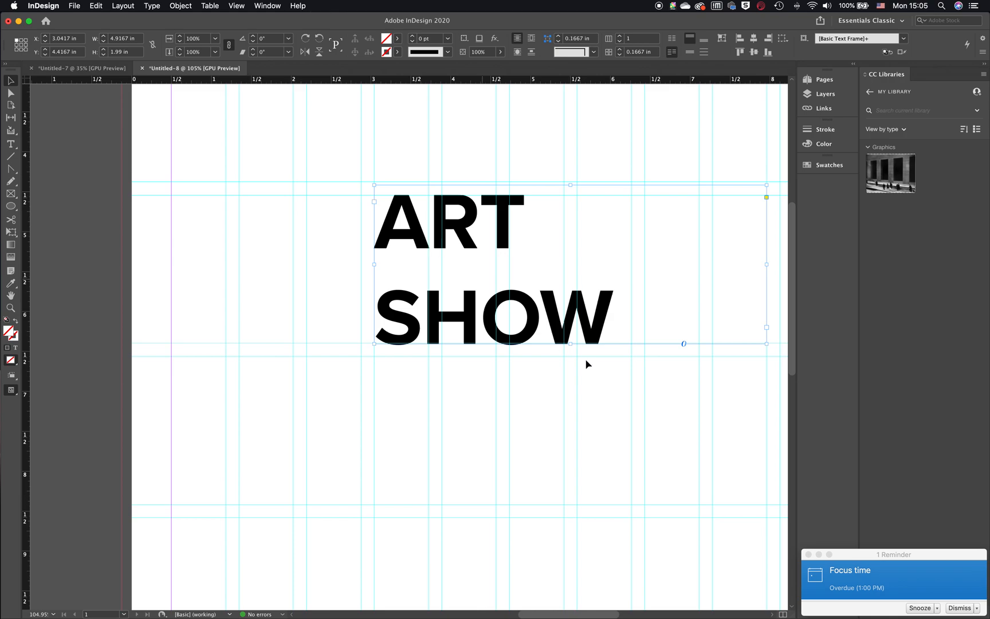
Step: Shorten the ART SHOW text frame to about 1.98 in high, fit it to its content again and deselect it
drag(570, 343, 569, 343)
right_click(498, 280)
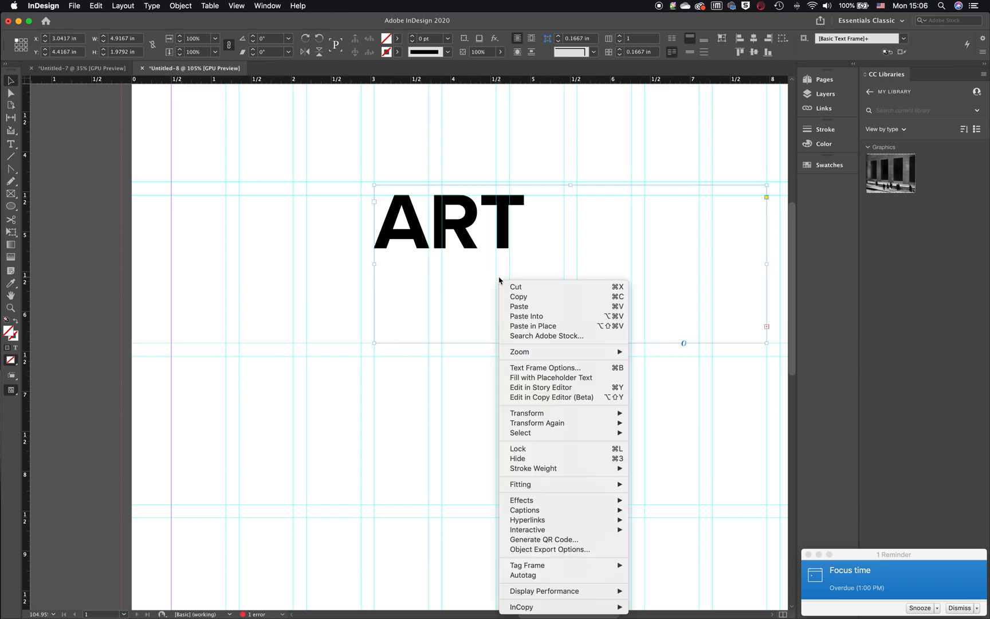
mouse_move(552, 484)
click(654, 485)
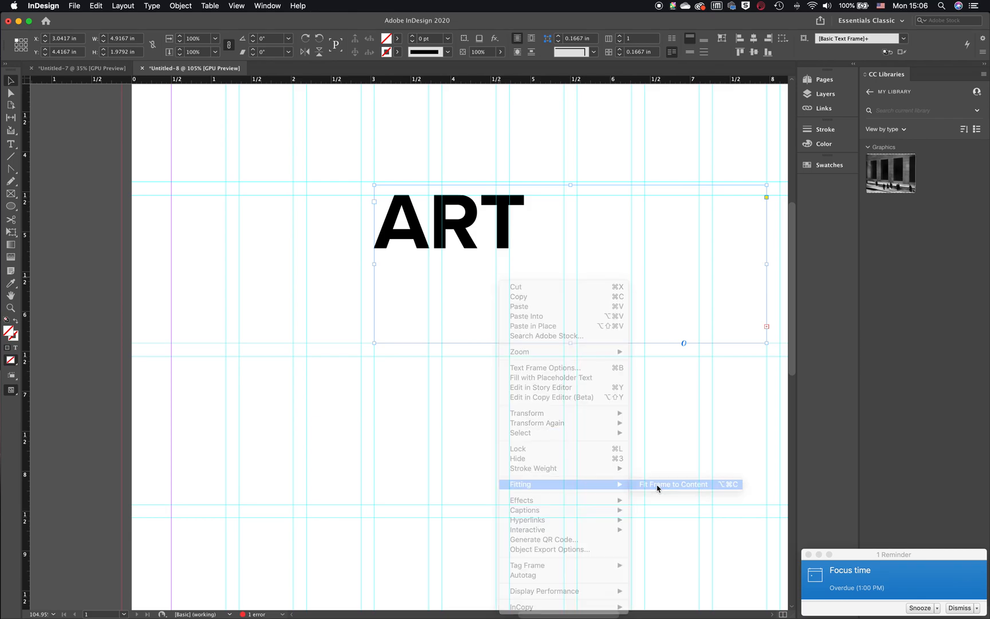
click(595, 372)
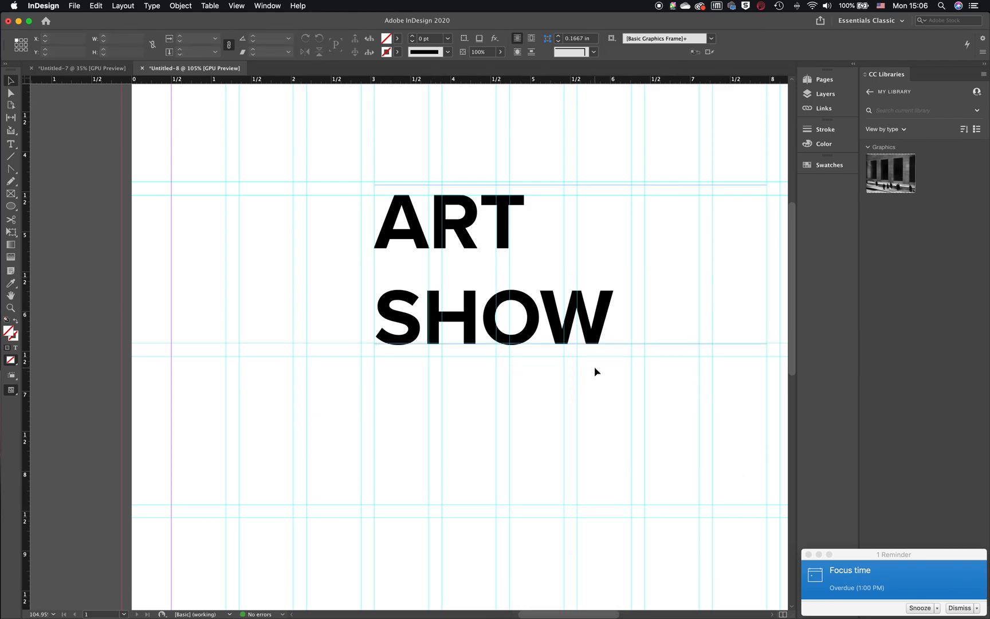
Step: Preview the whole poster without guides, select the ART SHOW frame and show the guide grid again
key(w)
scroll(595, 372, down, 6)
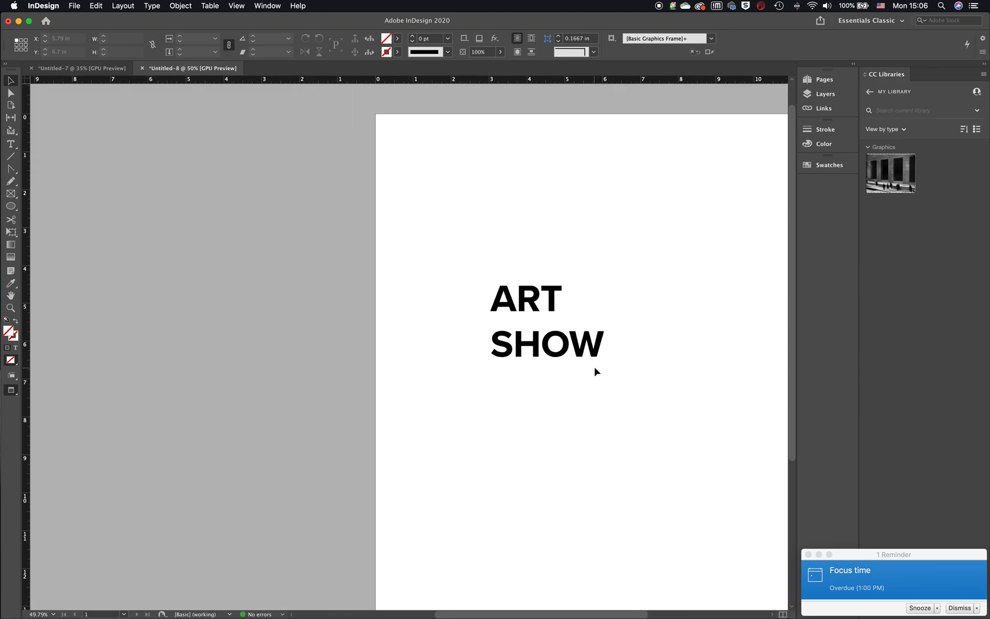
click(557, 314)
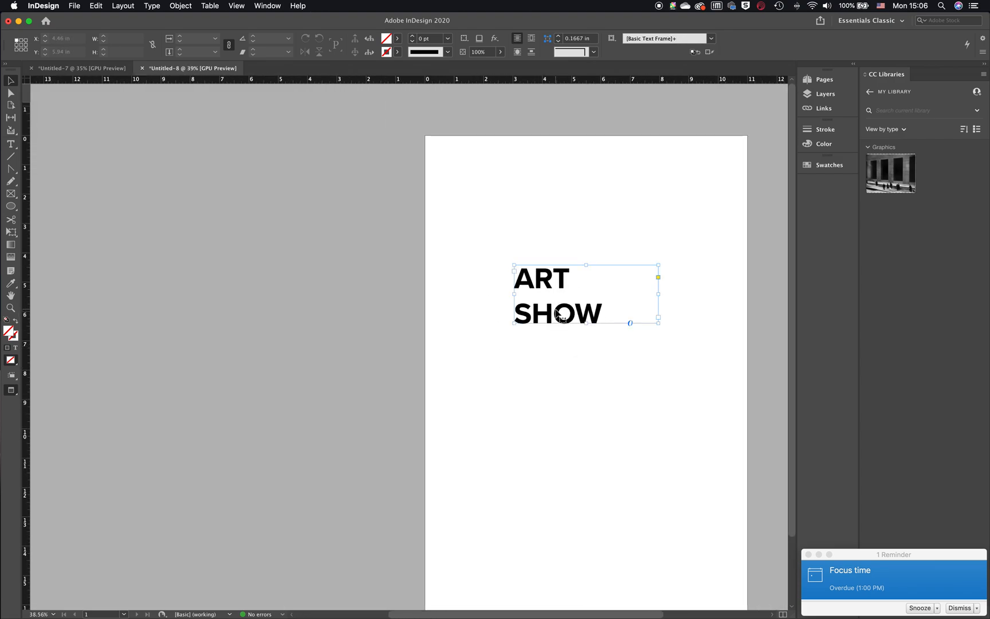
key(w)
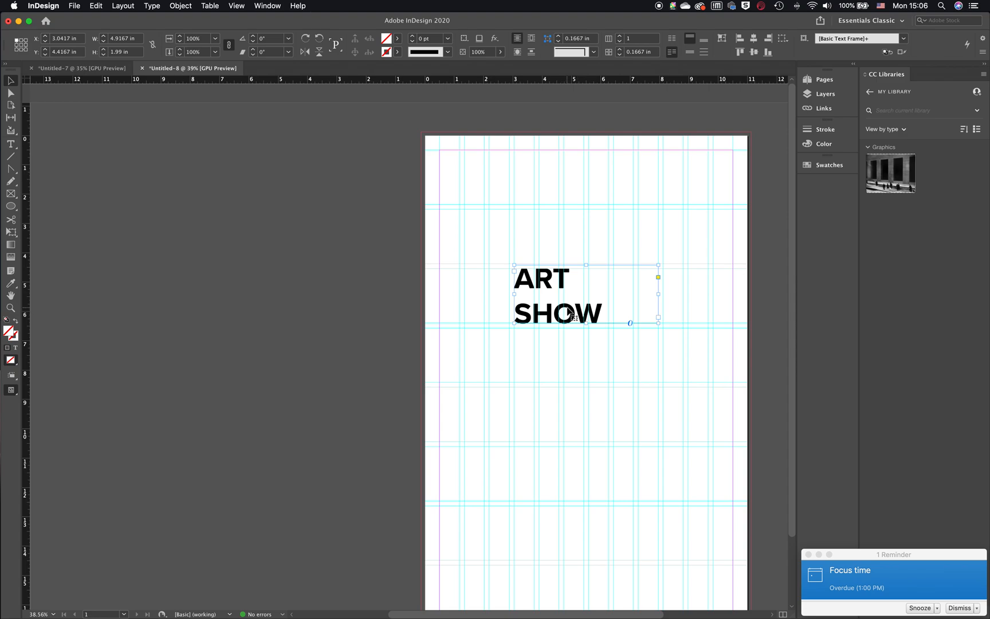
Step: Duplicate the ART SHOW frame into the fifth row at the sixth column, and nudge the copy up to X 4.7361 in, Y 8.4722 in
drag(575, 318, 593, 406)
key(Up)
key(Up)
key(Up)
key(Up)
key(Up)
key(Up)
key(Up)
key(Up)
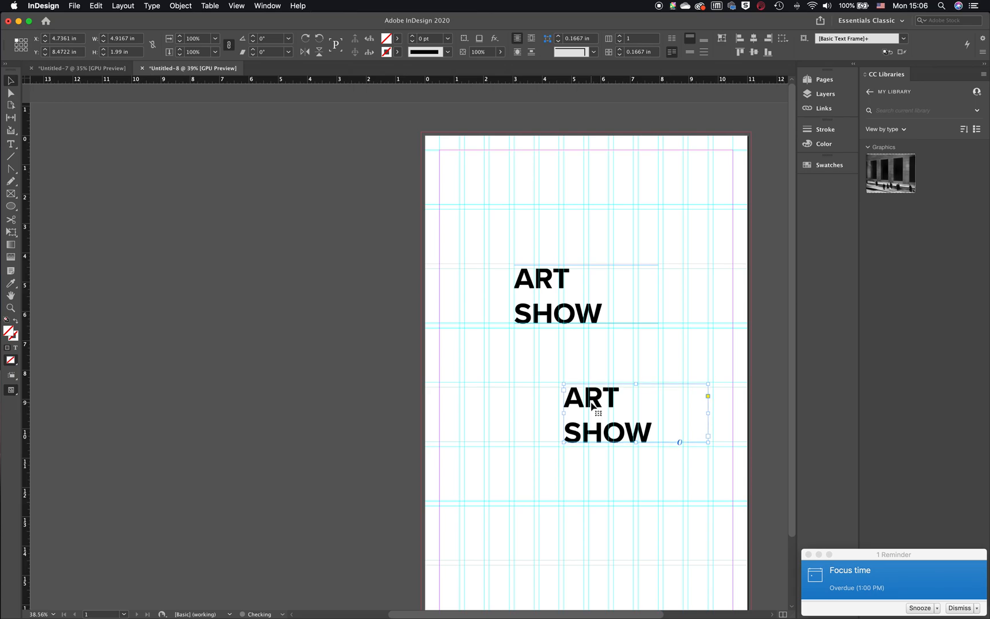
Step: Deselect the duplicated title, preview both ART SHOW titles without guides and show the grid again
key(w)
click(479, 353)
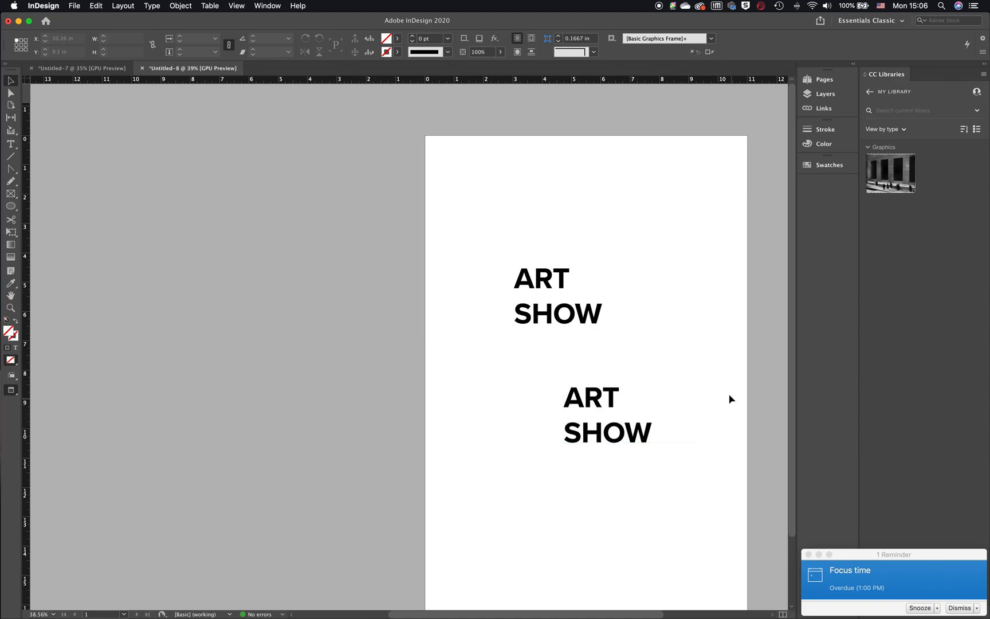
key(w)
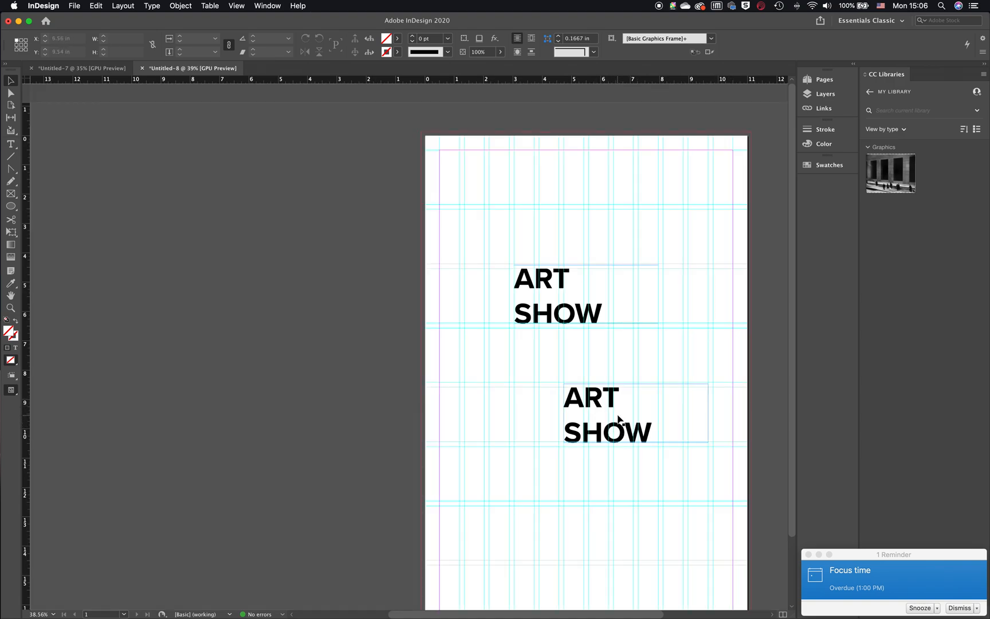